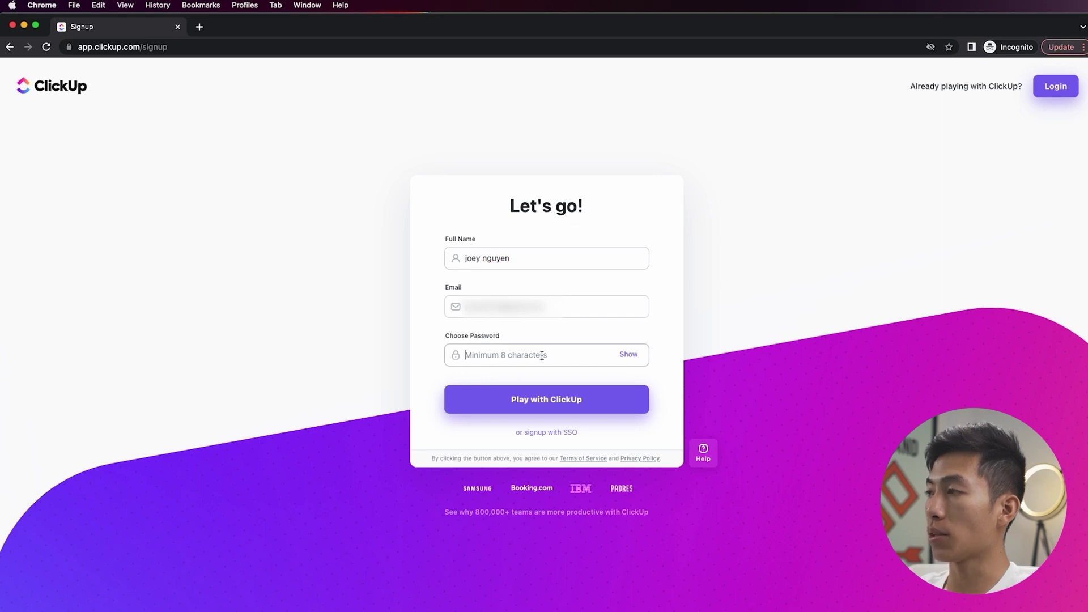
- Create the account with a password and keep the suggested workspace name and avatar
{"action": "type", "text": "•••"}
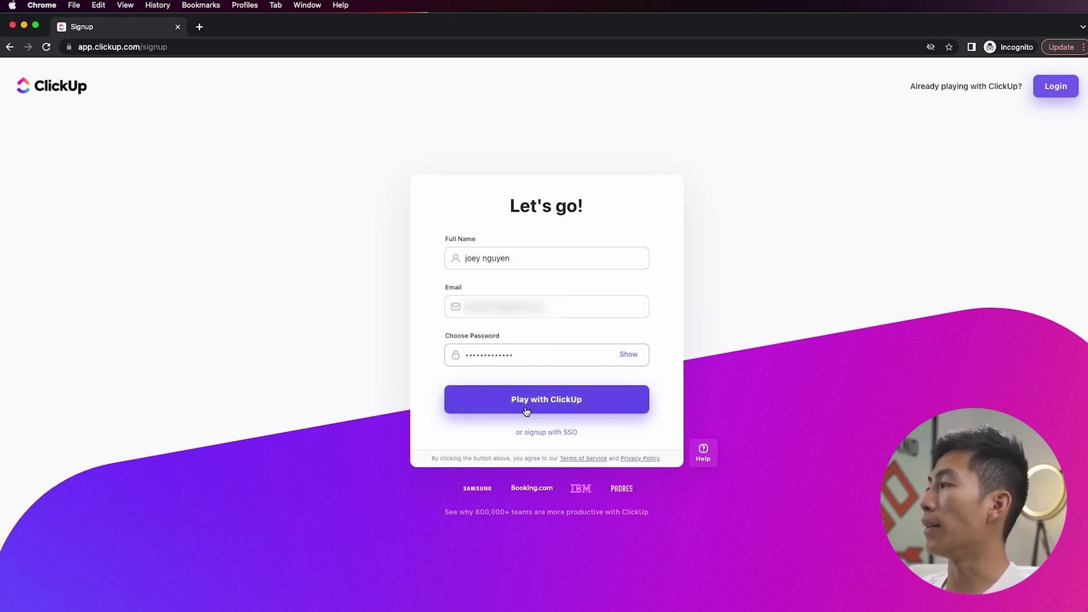
{"action": "left_click", "coordinate": [543, 413]}
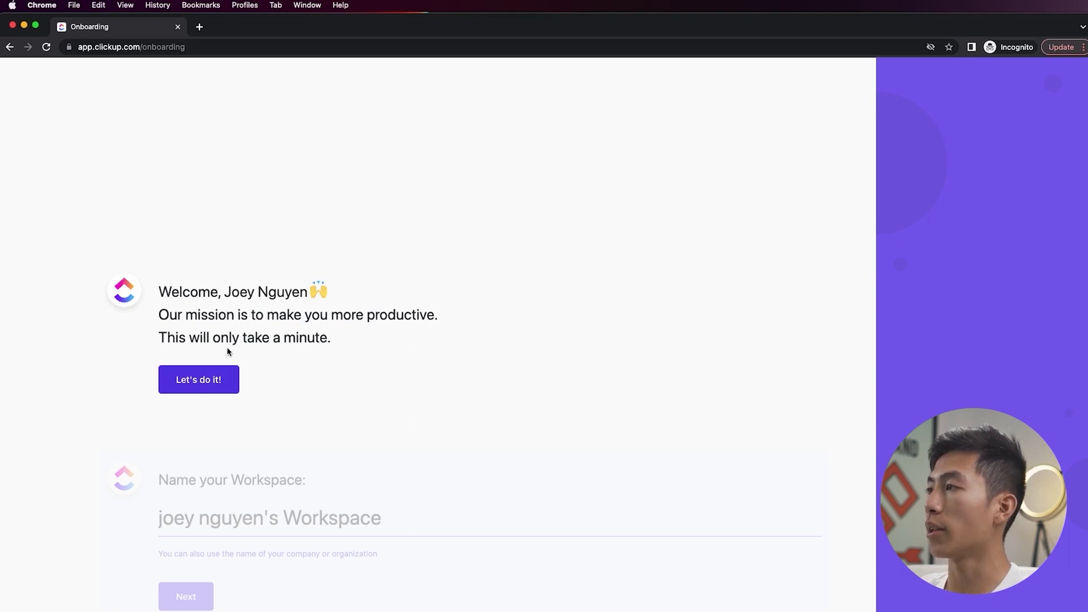
{"action": "left_click", "coordinate": [214, 384]}
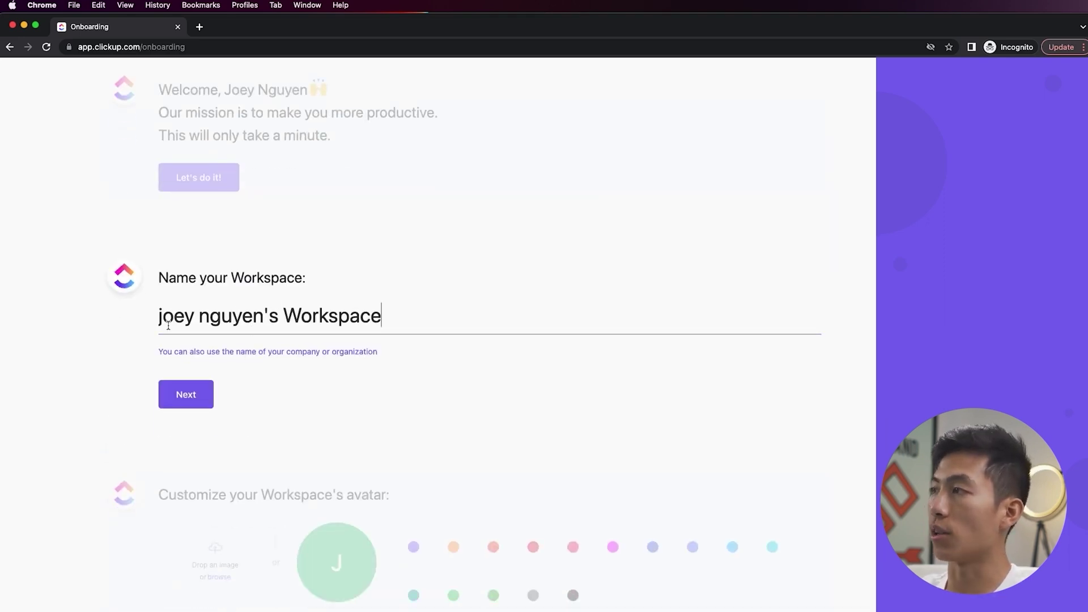
{"action": "left_click", "coordinate": [214, 391]}
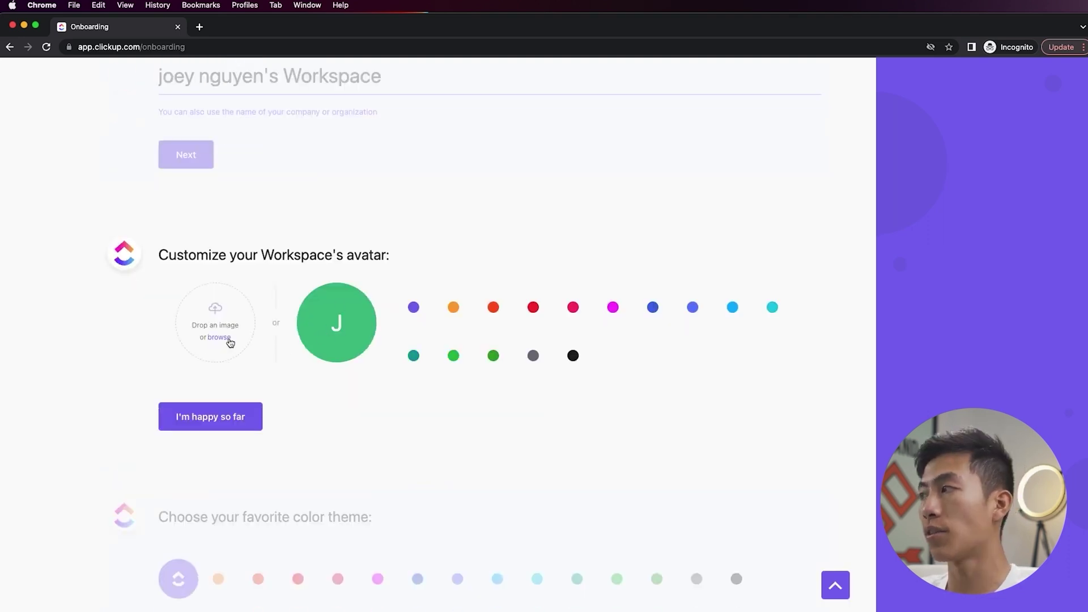
{"action": "left_click", "coordinate": [227, 427]}
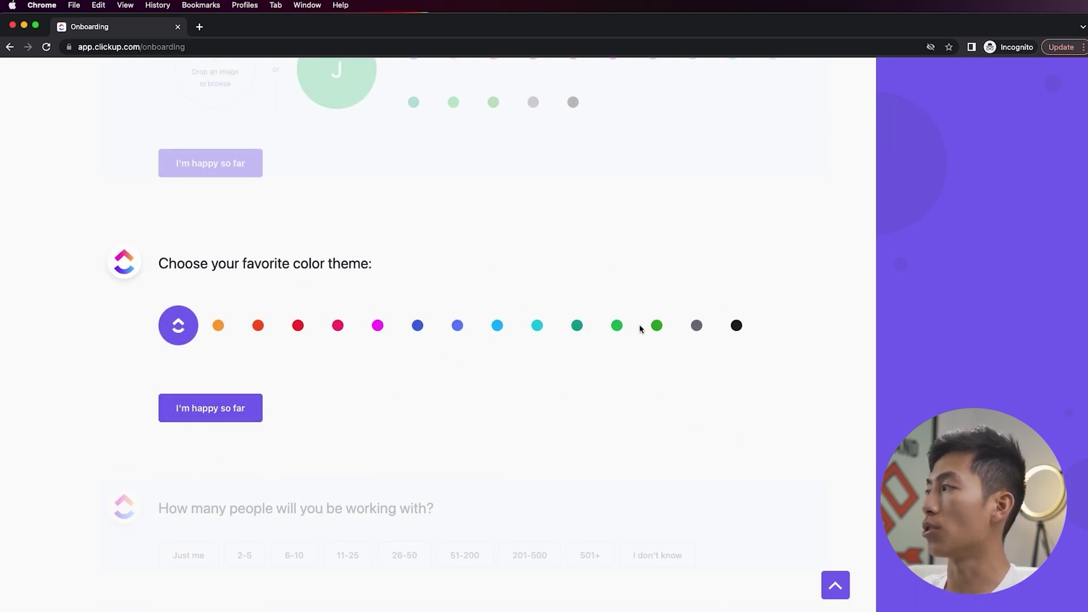
- Choose the teal colour theme, a 2-5 person team, and PMO - Project Management as the use
{"action": "left_click", "coordinate": [577, 326]}
{"action": "left_click", "coordinate": [228, 406]}
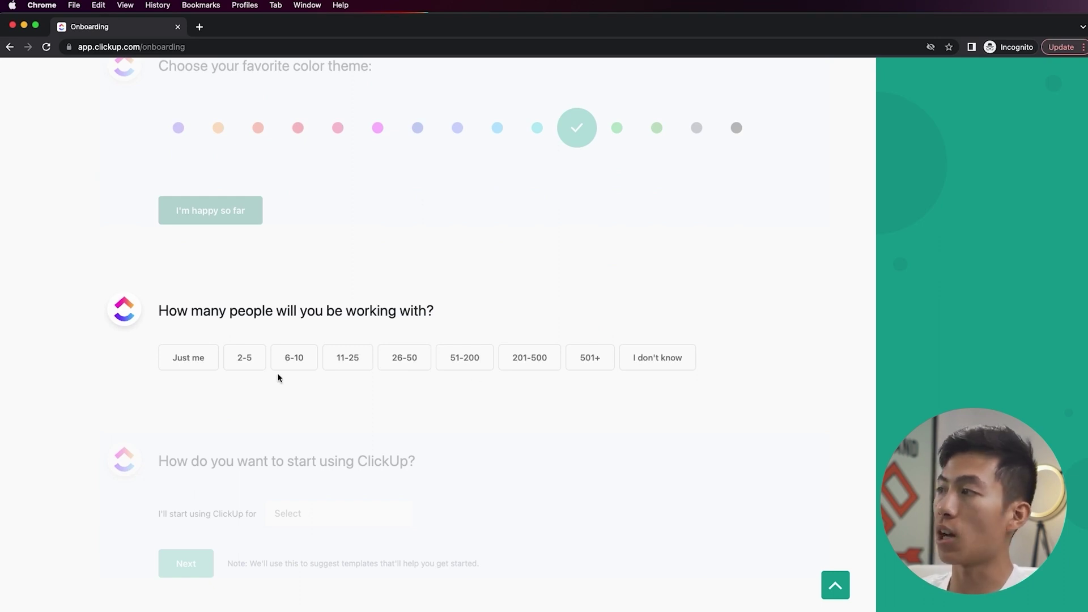
{"action": "left_click", "coordinate": [246, 367]}
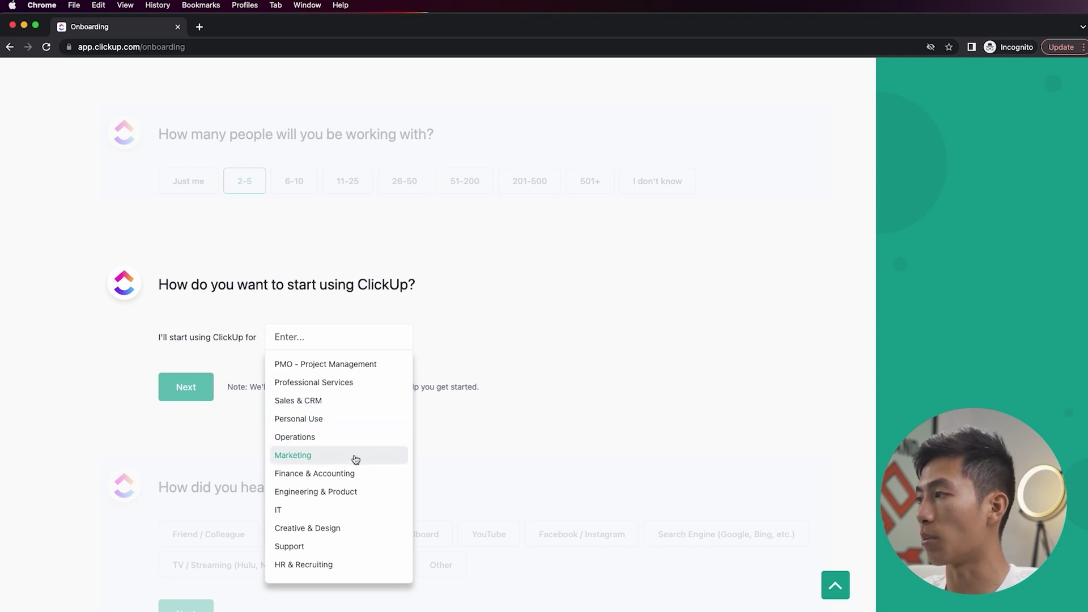
{"action": "scroll", "coordinate": [347, 485], "scroll_direction": "down", "scroll_amount": 1}
{"action": "scroll", "coordinate": [340, 421], "scroll_direction": "up", "scroll_amount": 1}
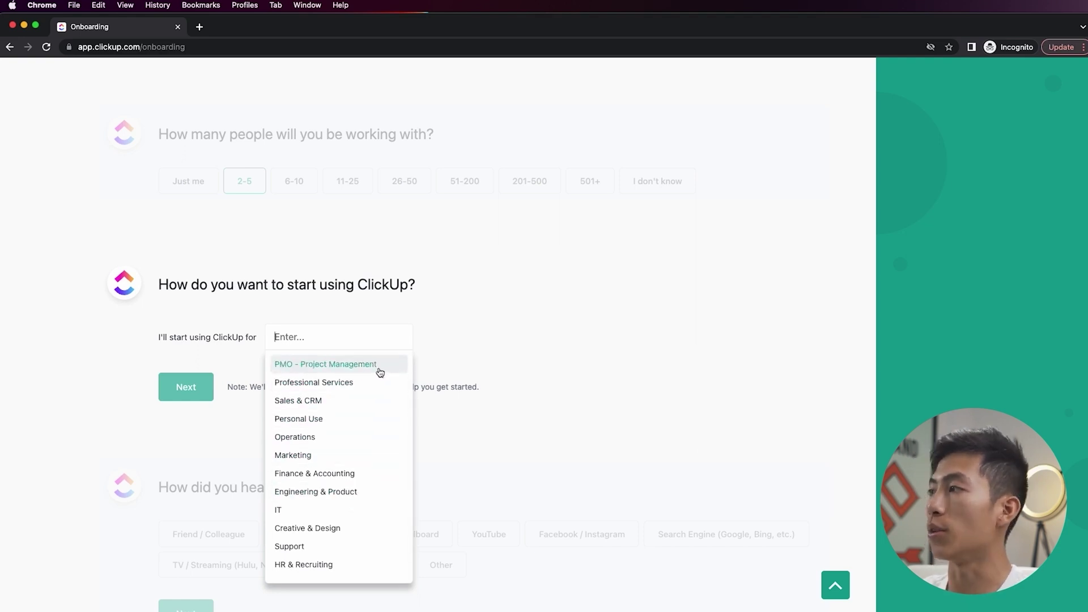
{"action": "left_click", "coordinate": [326, 363]}
{"action": "left_click", "coordinate": [183, 388]}
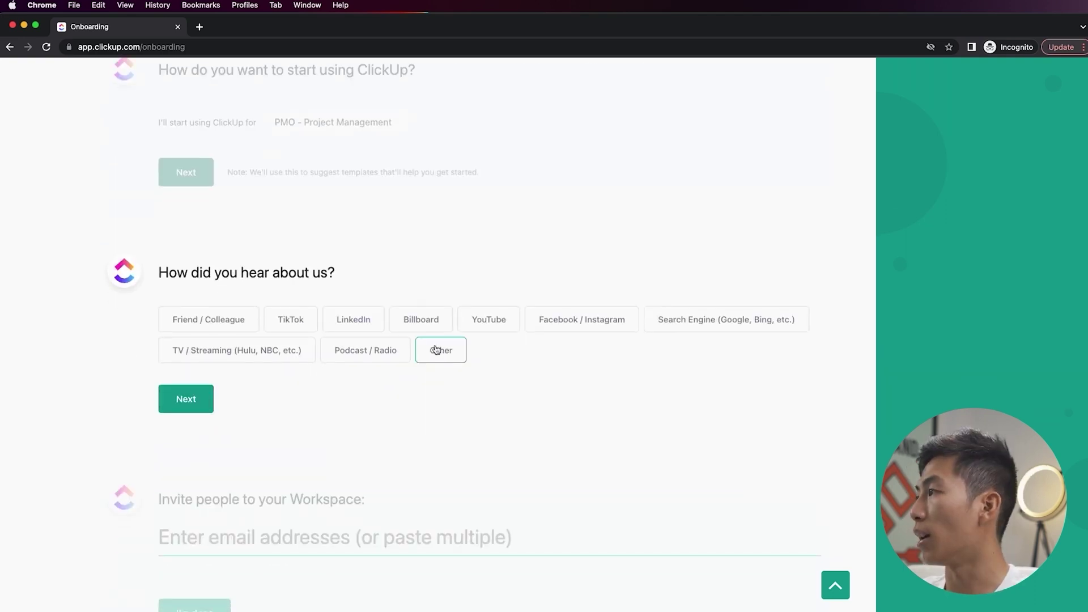
- Answer the how-did-you-hear question with Other, entering 'internet'
{"action": "left_click", "coordinate": [443, 354]}
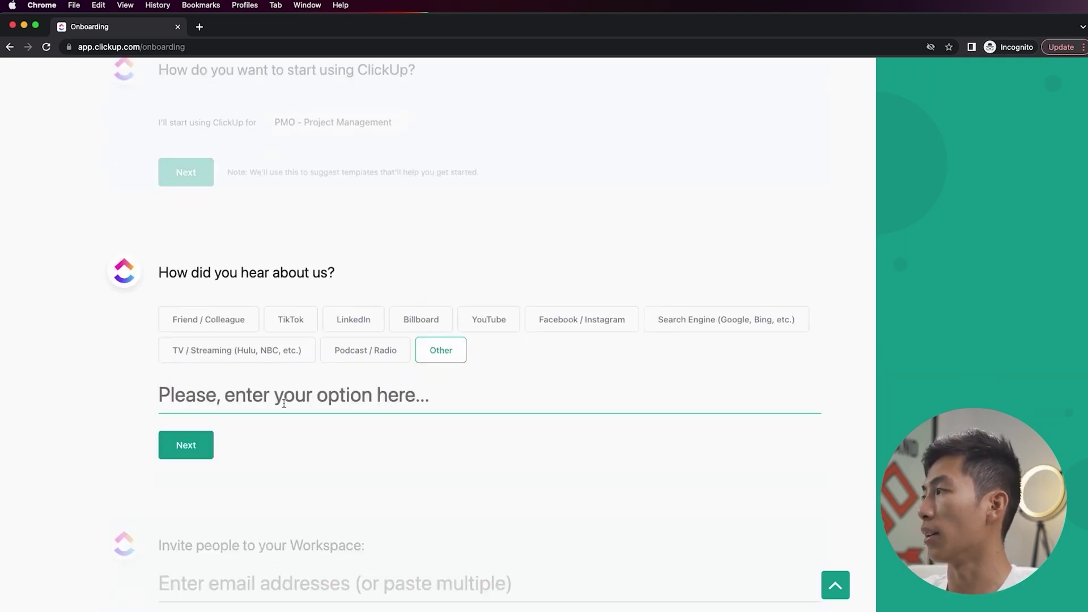
{"action": "type", "text": "internet"}
{"action": "left_click", "coordinate": [754, 325]}
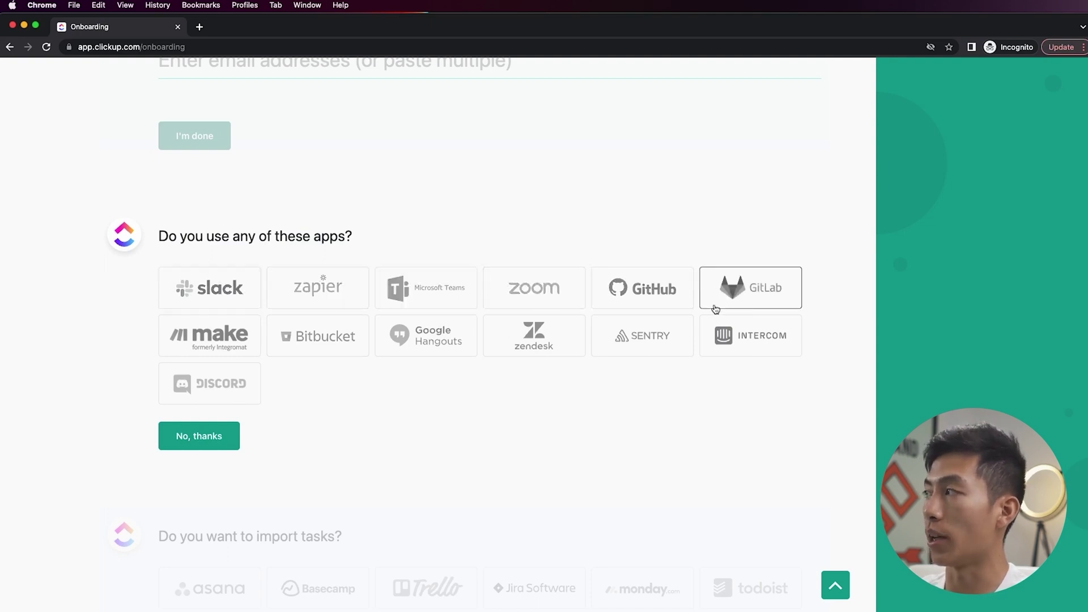
- Skip connecting other apps and importing tasks, then finish onboarding
{"action": "left_click", "coordinate": [215, 438]}
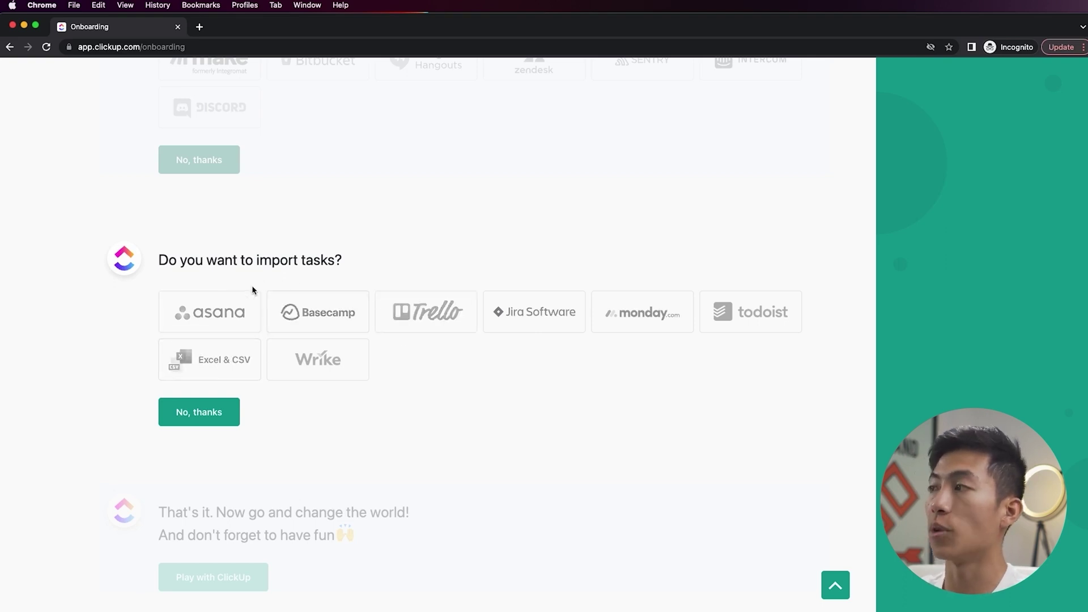
{"action": "left_click", "coordinate": [226, 422]}
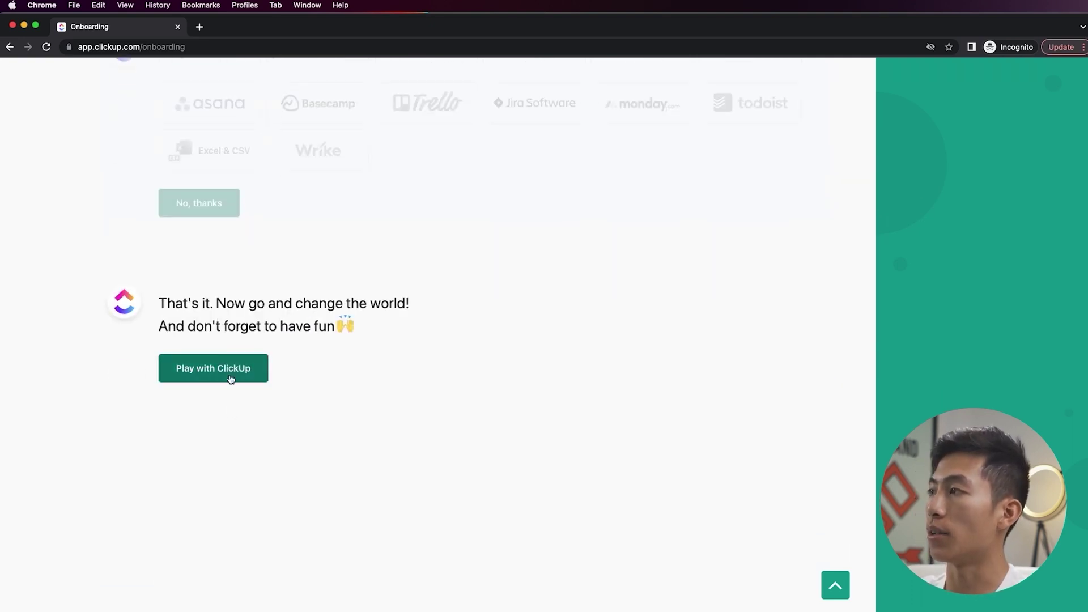
{"action": "left_click", "coordinate": [235, 380]}
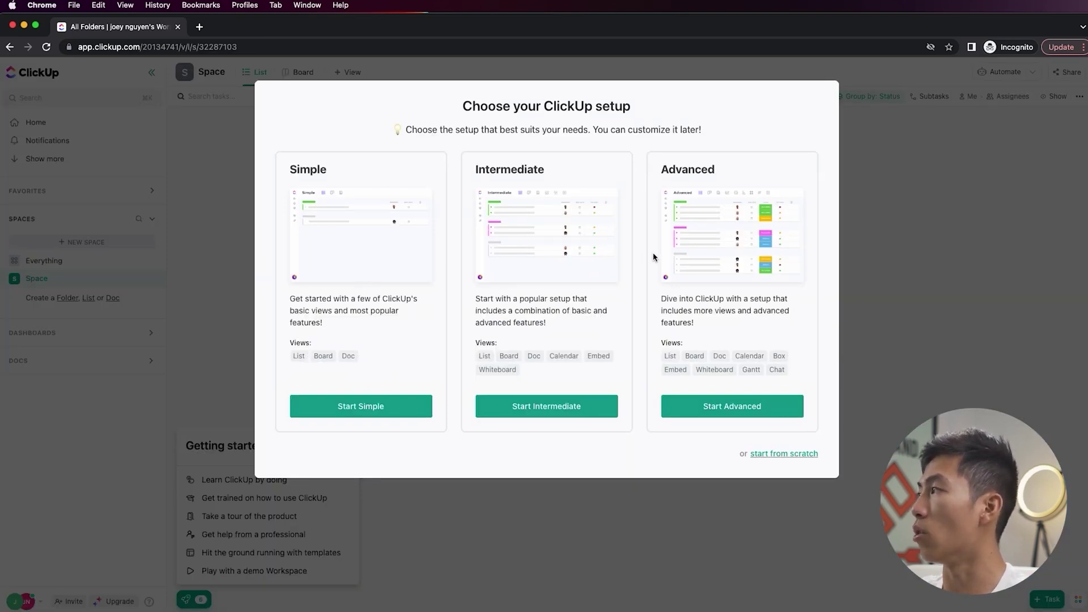
- Apply the Simple workspace setup and start creating a new Space
{"action": "left_click", "coordinate": [365, 413]}
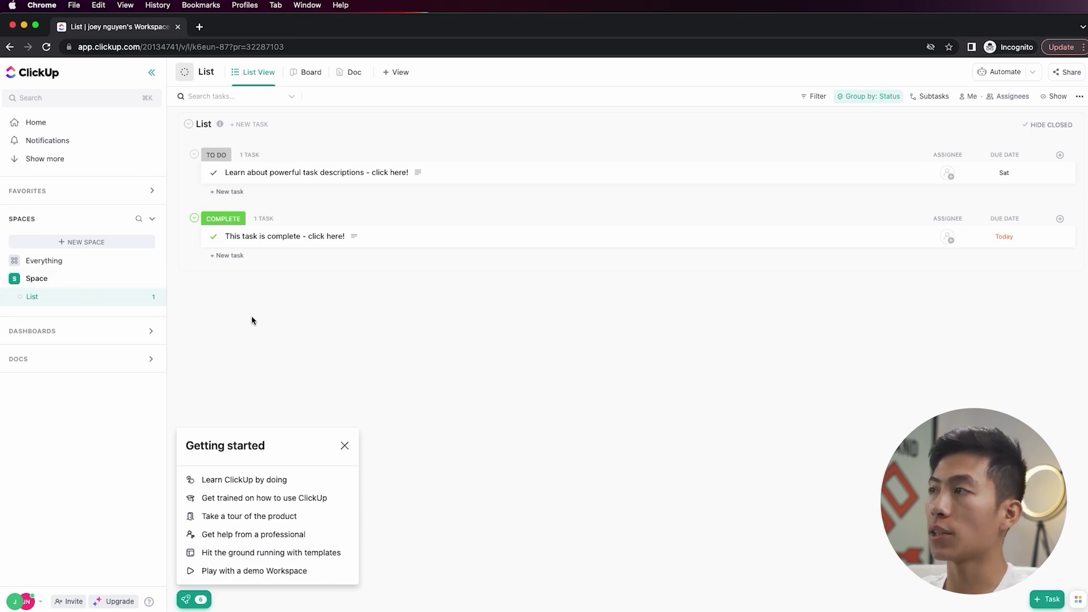
{"action": "left_click", "coordinate": [90, 242]}
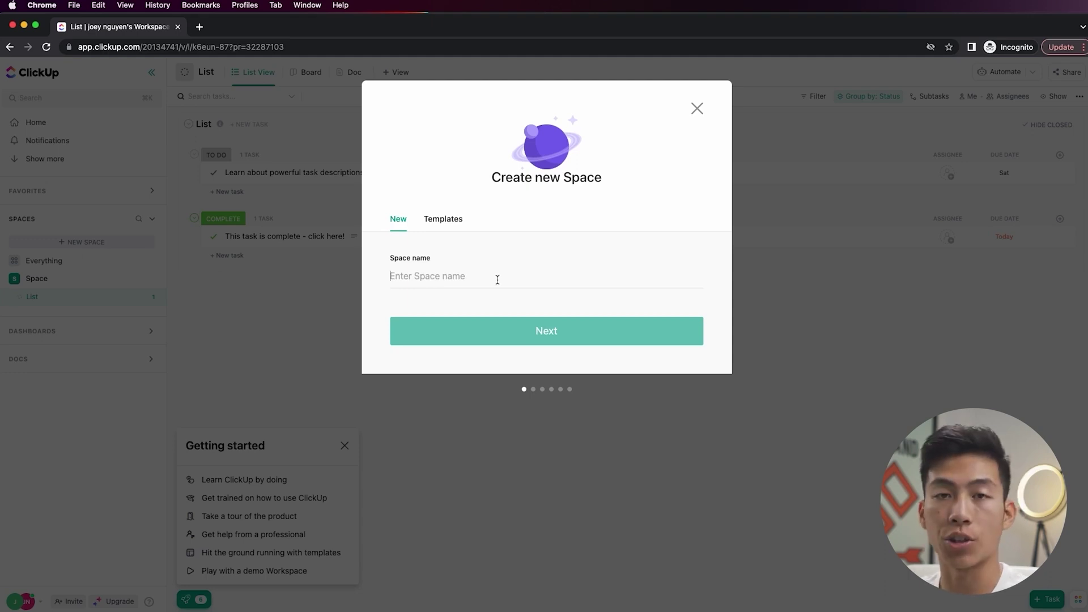
- Name the Space 'Team Operations', give it a red person avatar, and keep workspace-wide sharing
{"action": "type", "text": "Team Operations"}
{"action": "left_click", "coordinate": [542, 329]}
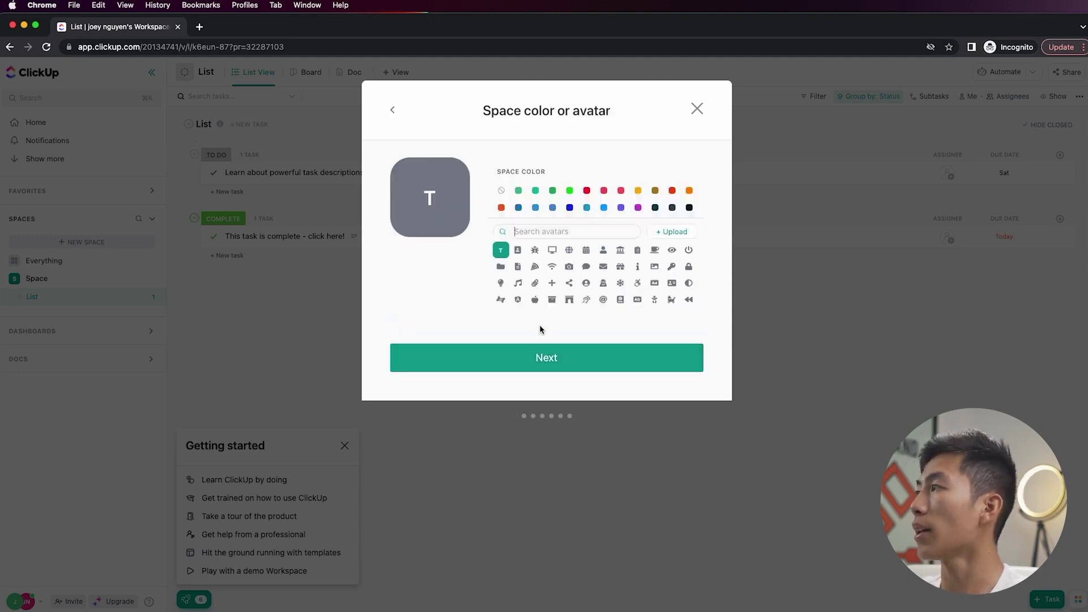
{"action": "left_click", "coordinate": [588, 191]}
{"action": "left_click", "coordinate": [603, 250]}
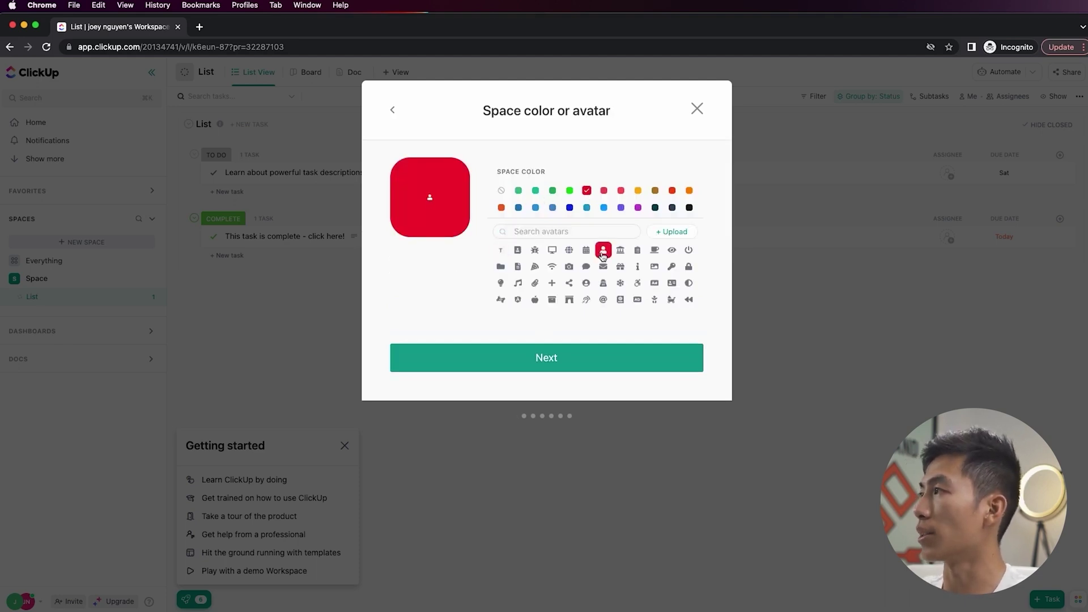
{"action": "left_click", "coordinate": [567, 363]}
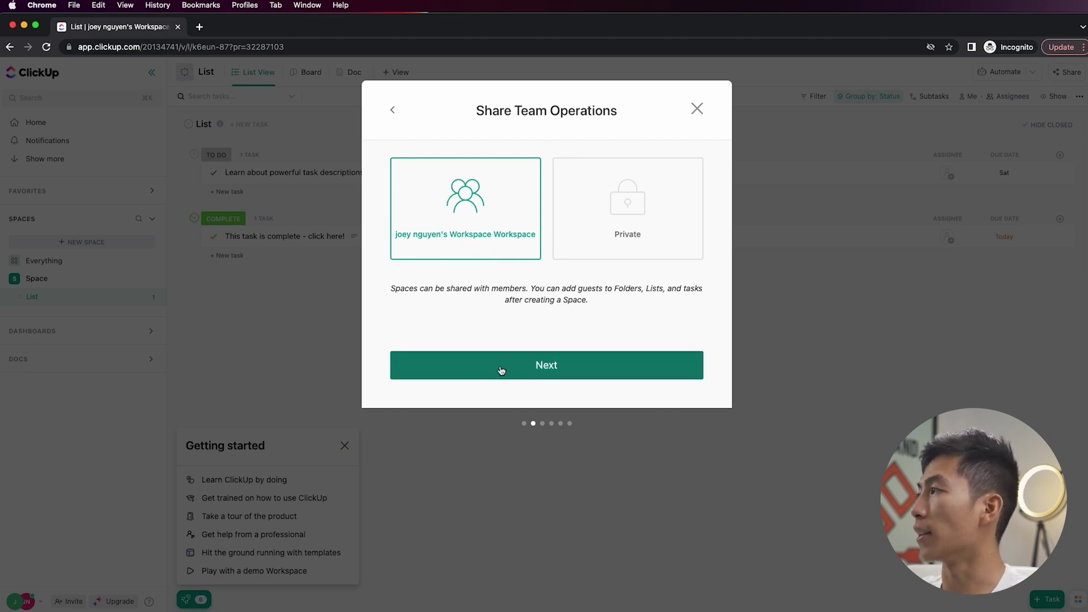
{"action": "left_click", "coordinate": [501, 371]}
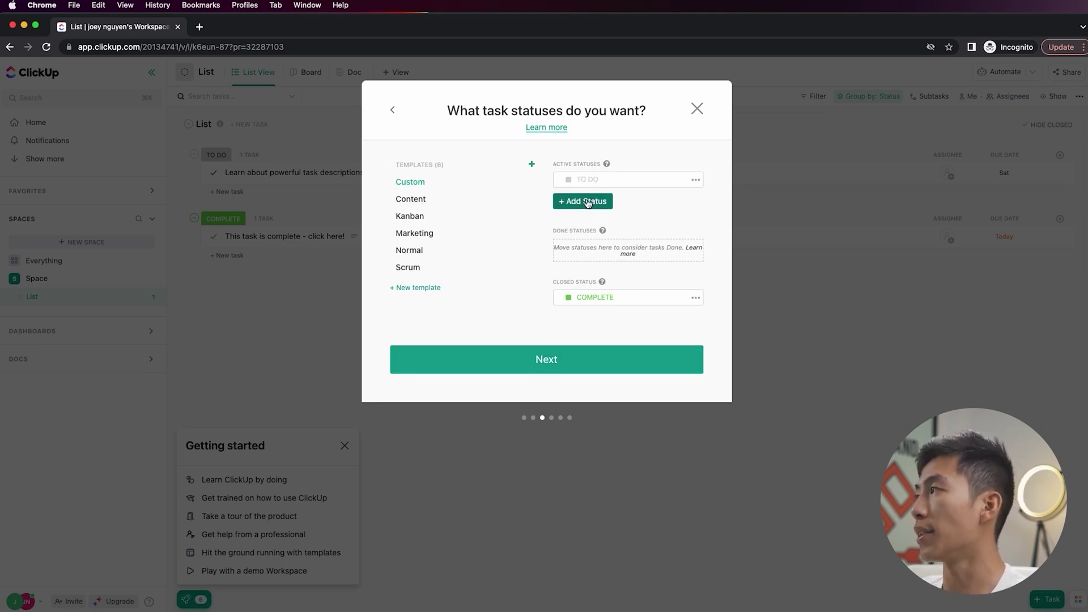
- Add an orange READY FOR REVIEW status and a teal DONE status in the done group
{"action": "left_click", "coordinate": [588, 203]}
{"action": "type", "text": "READY FOR REVIEW"}
{"action": "key", "text": "Return"}
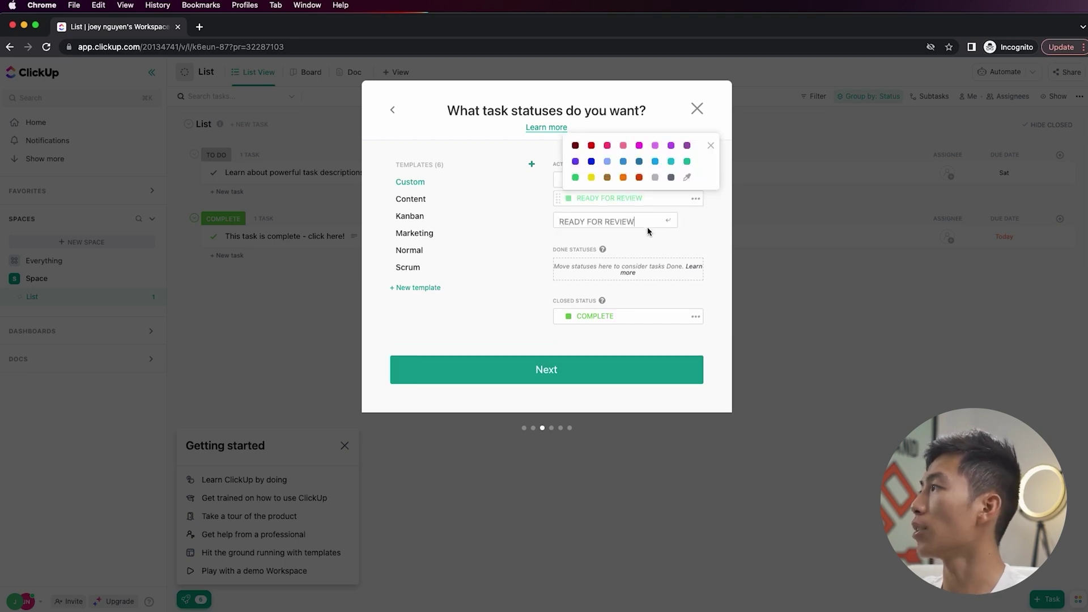
{"action": "left_click", "coordinate": [623, 177]}
{"action": "left_click", "coordinate": [589, 227]}
{"action": "type", "text": "DONE"}
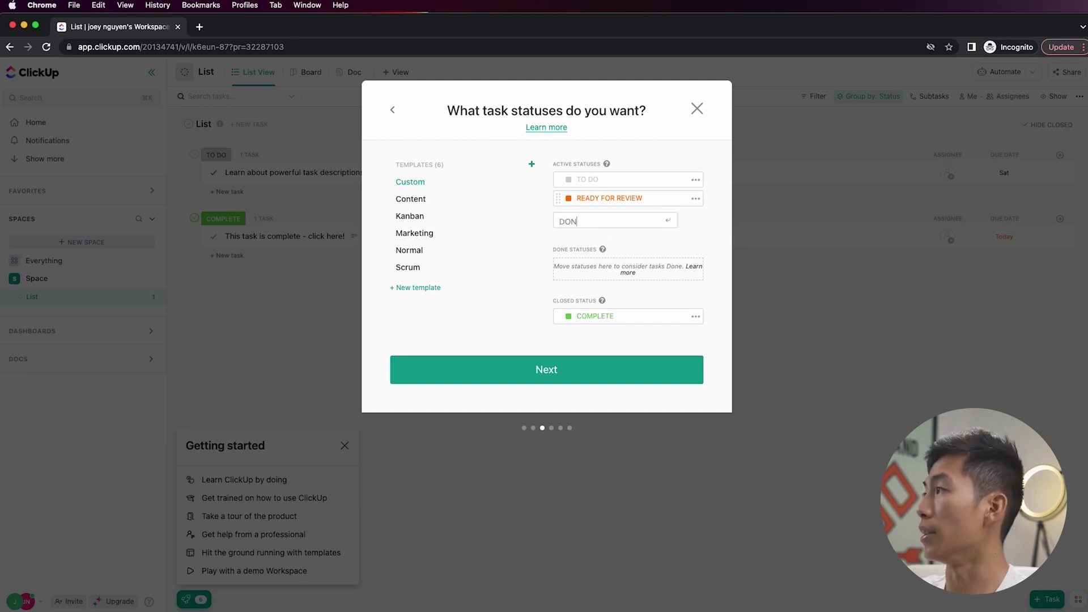
{"action": "key", "text": "Return"}
{"action": "left_click", "coordinate": [686, 180]}
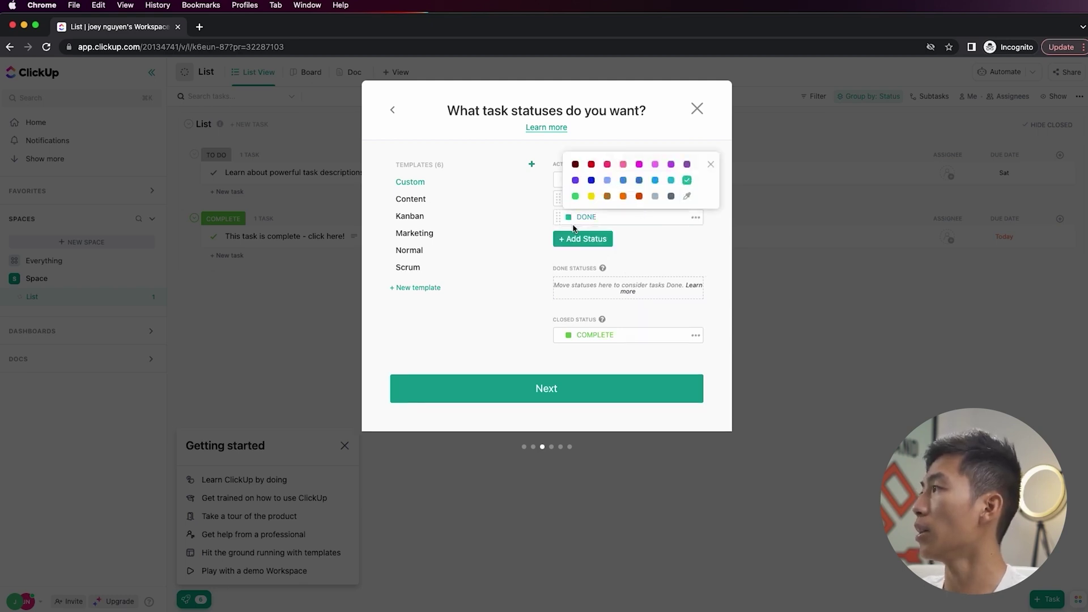
{"action": "left_click", "coordinate": [558, 219]}
{"action": "left_click_drag", "start_coordinate": [558, 219], "coordinate": [559, 266]}
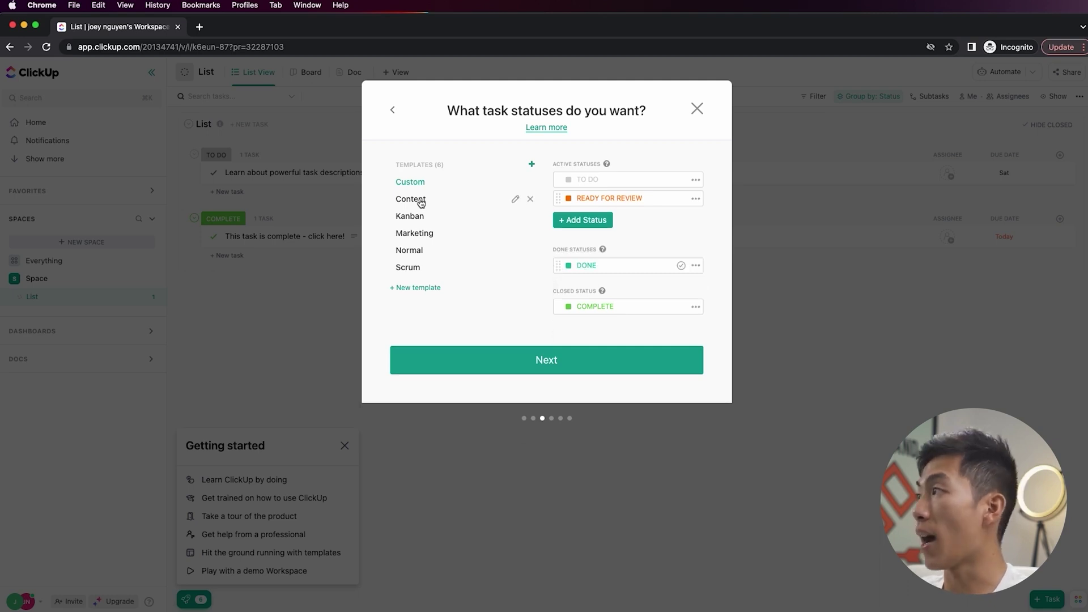
- Compare the Content, Kanban, Marketing, Normal and Scrum templates, then settle on the basic Custom statuses
{"action": "left_click", "coordinate": [420, 200]}
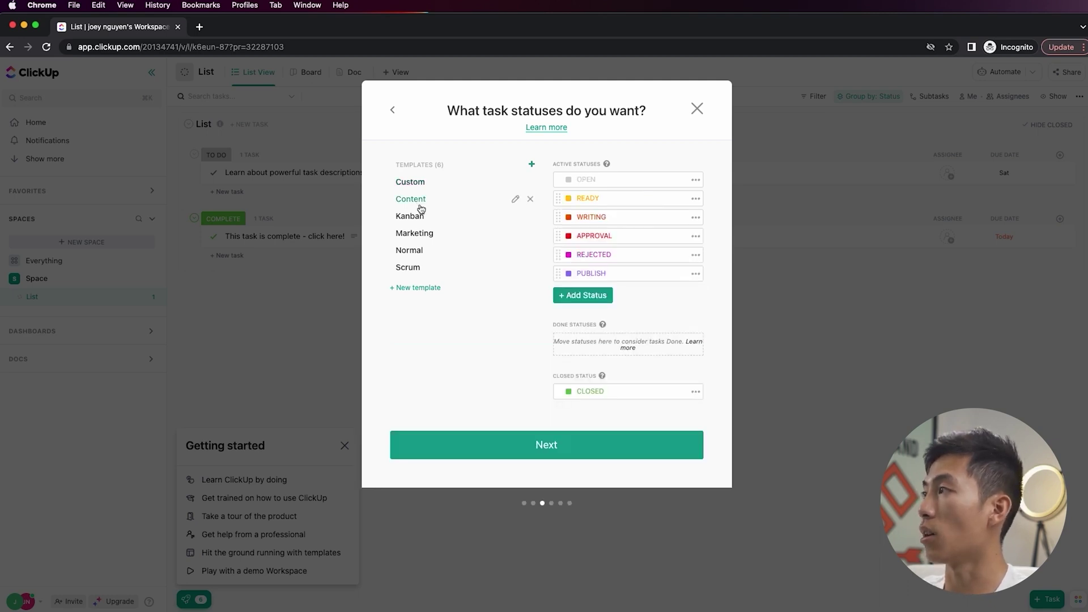
{"action": "left_click", "coordinate": [418, 217]}
{"action": "left_click", "coordinate": [427, 235]}
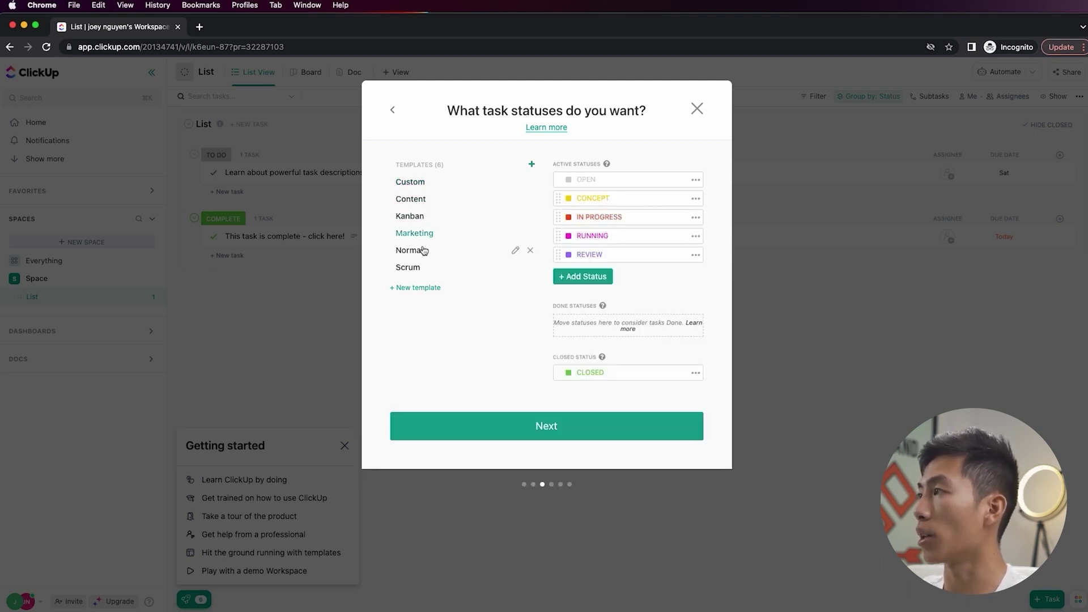
{"action": "left_click", "coordinate": [420, 251]}
{"action": "left_click", "coordinate": [421, 271]}
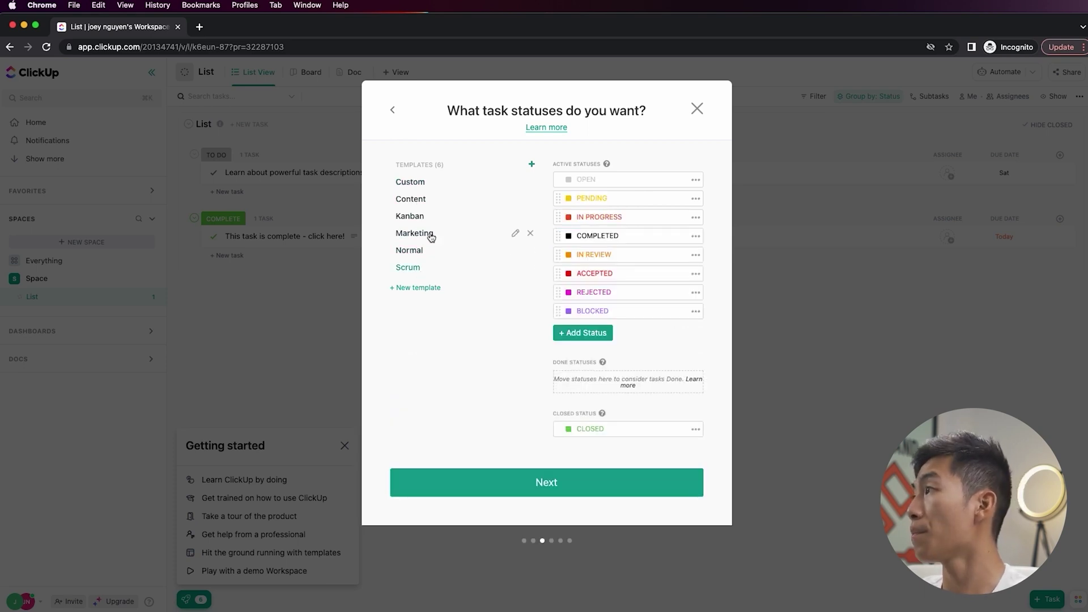
{"action": "left_click", "coordinate": [424, 182]}
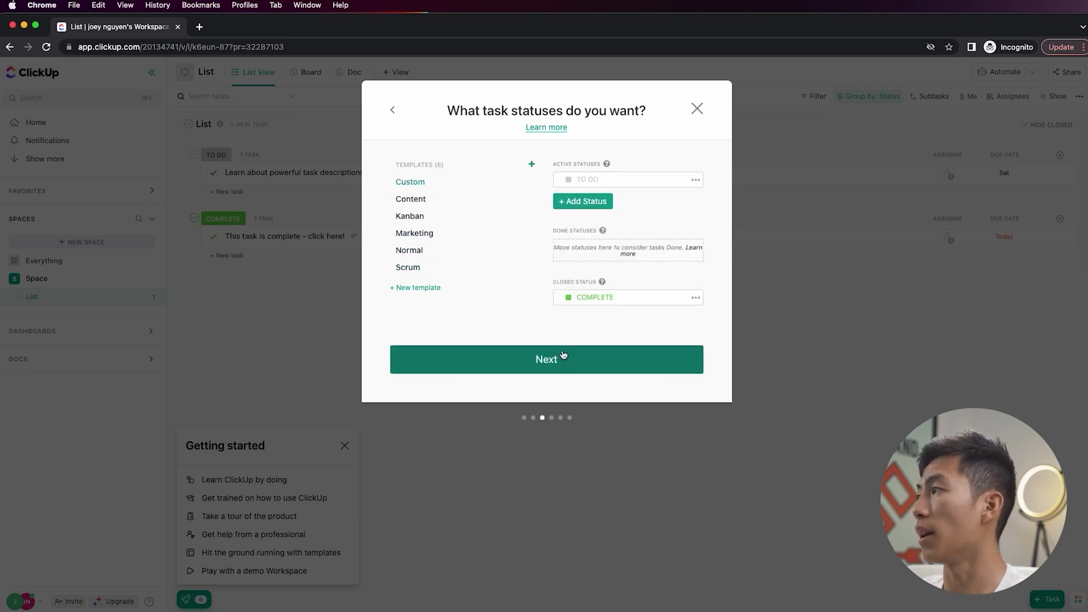
{"action": "left_click", "coordinate": [564, 357]}
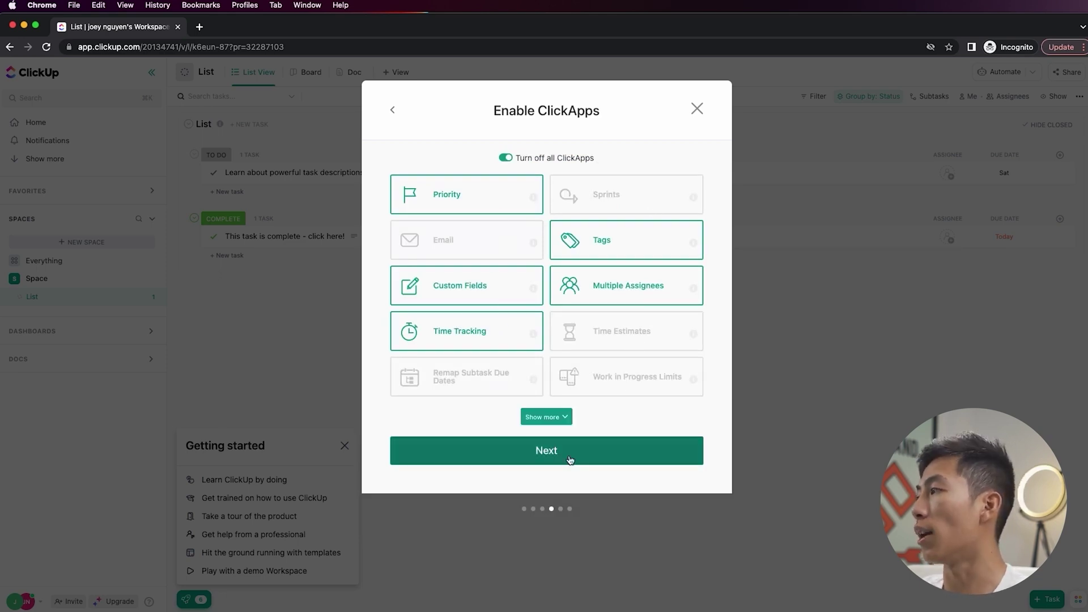
- Pass the ClickApps and views steps, review the summary, and create the Team Operations Space
{"action": "left_click", "coordinate": [592, 456]}
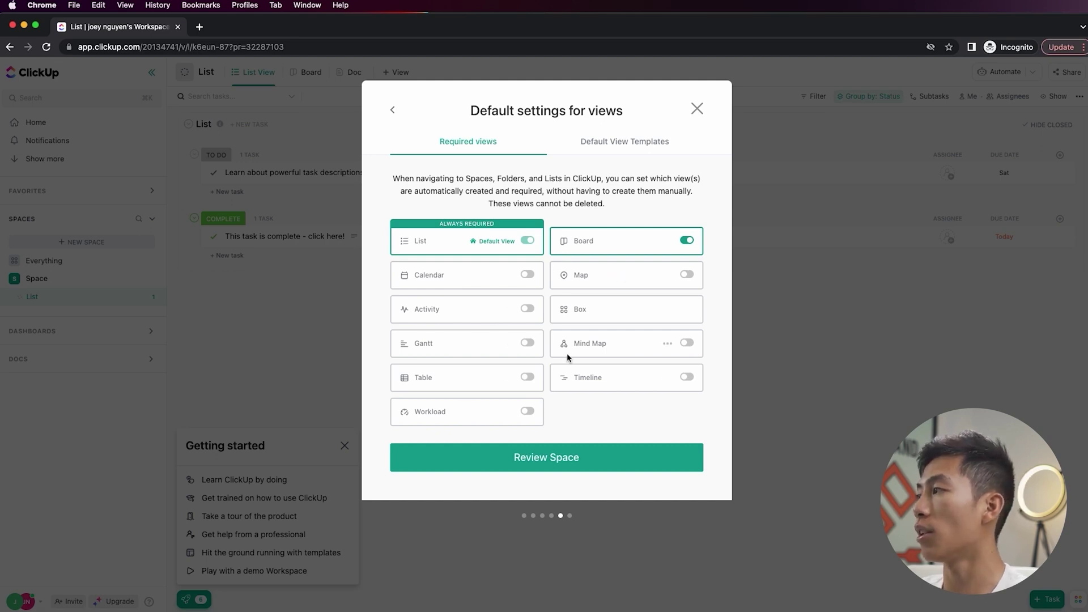
{"action": "left_click", "coordinate": [607, 466]}
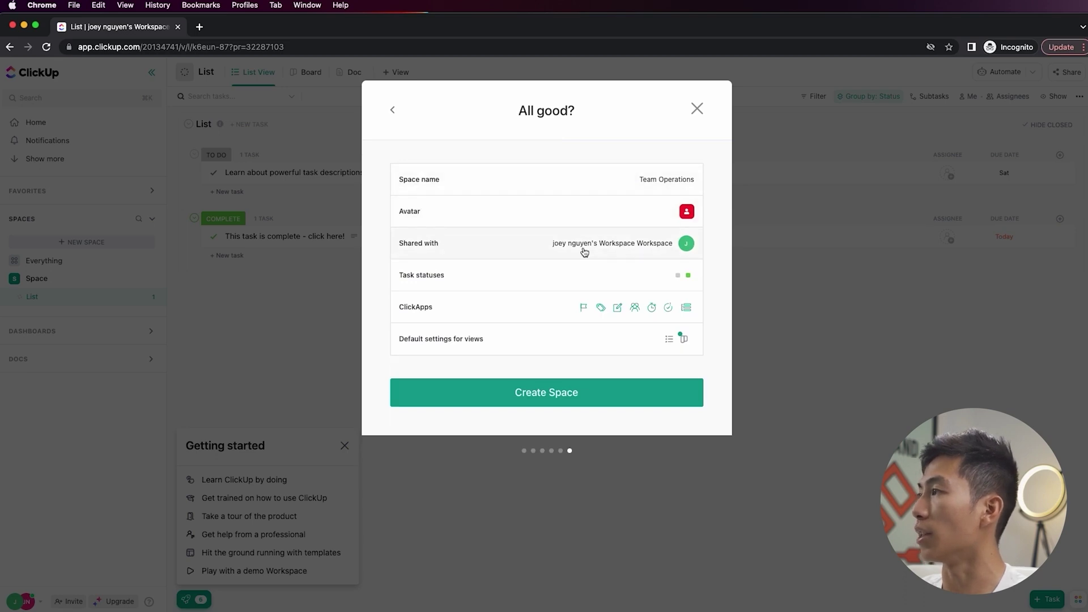
{"action": "left_click", "coordinate": [607, 395]}
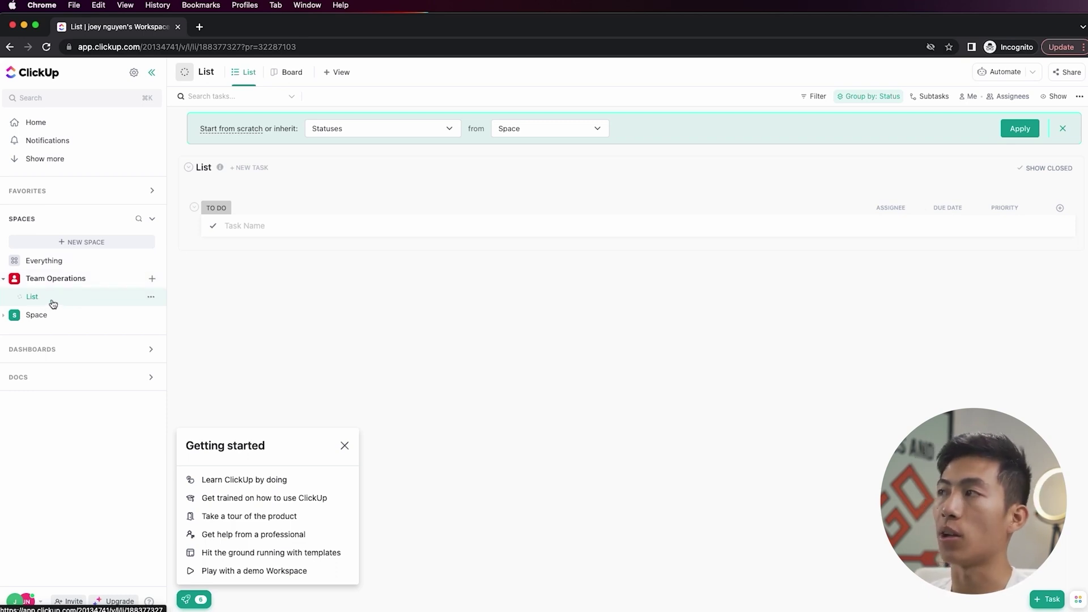
- Rename the Space's list to 'Weekly Goals' and close the Getting started panel
{"action": "left_click", "coordinate": [205, 168]}
{"action": "left_click", "coordinate": [226, 215]}
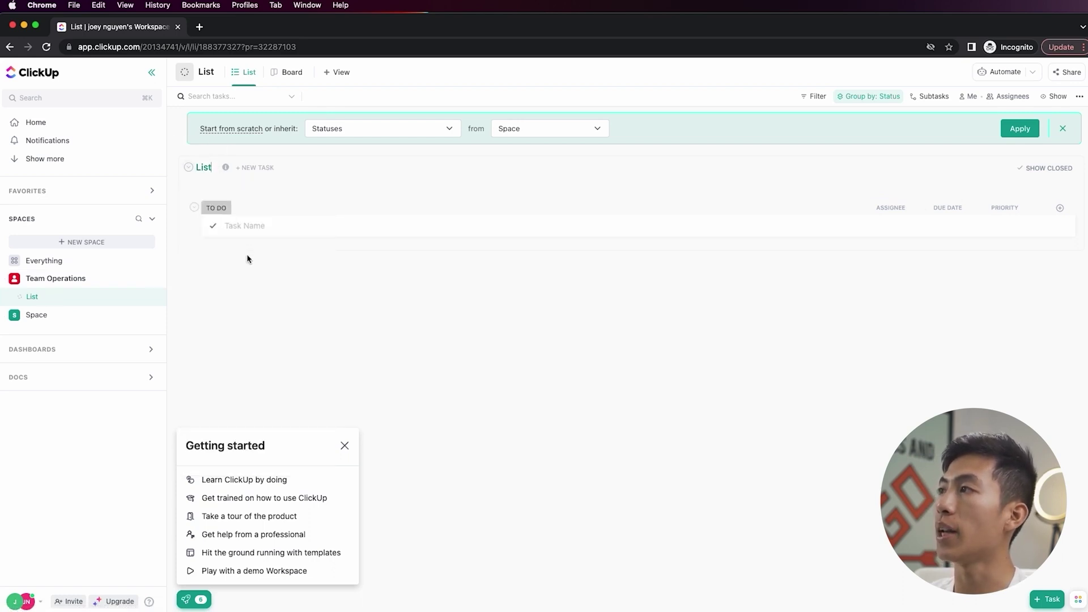
{"action": "key", "text": "BackSpace"}
{"action": "type", "text": "Weekly Goals"}
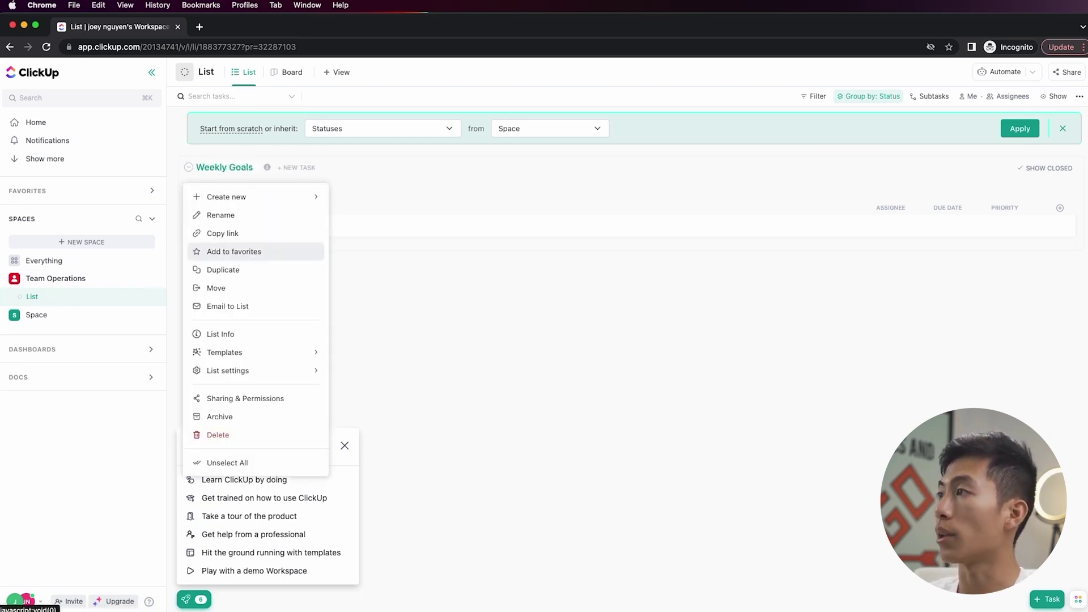
{"action": "key", "text": "Return"}
{"action": "left_click", "coordinate": [420, 312]}
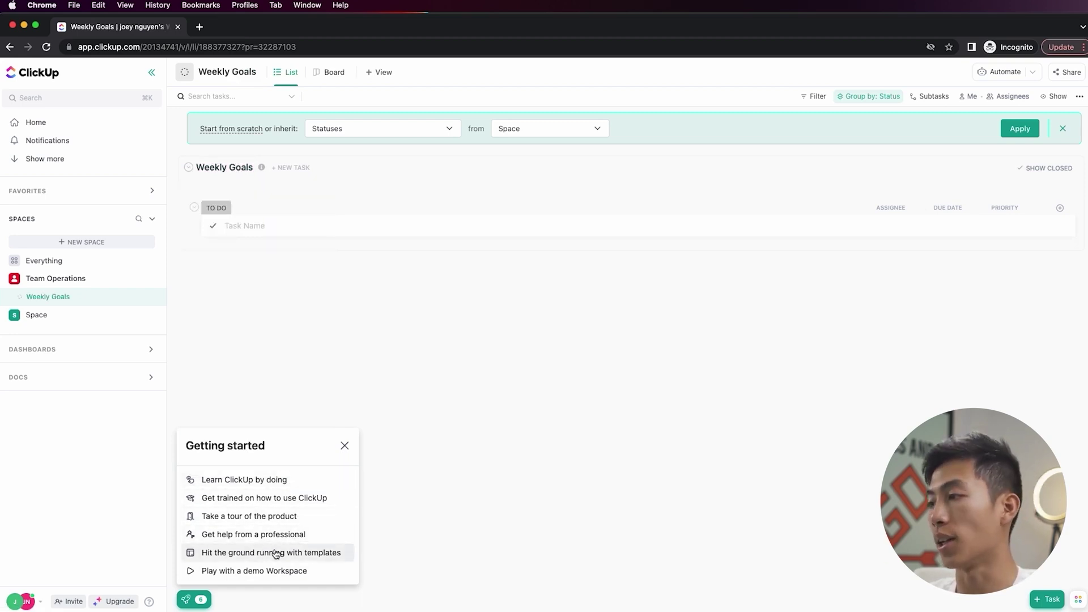
{"action": "left_click", "coordinate": [345, 446]}
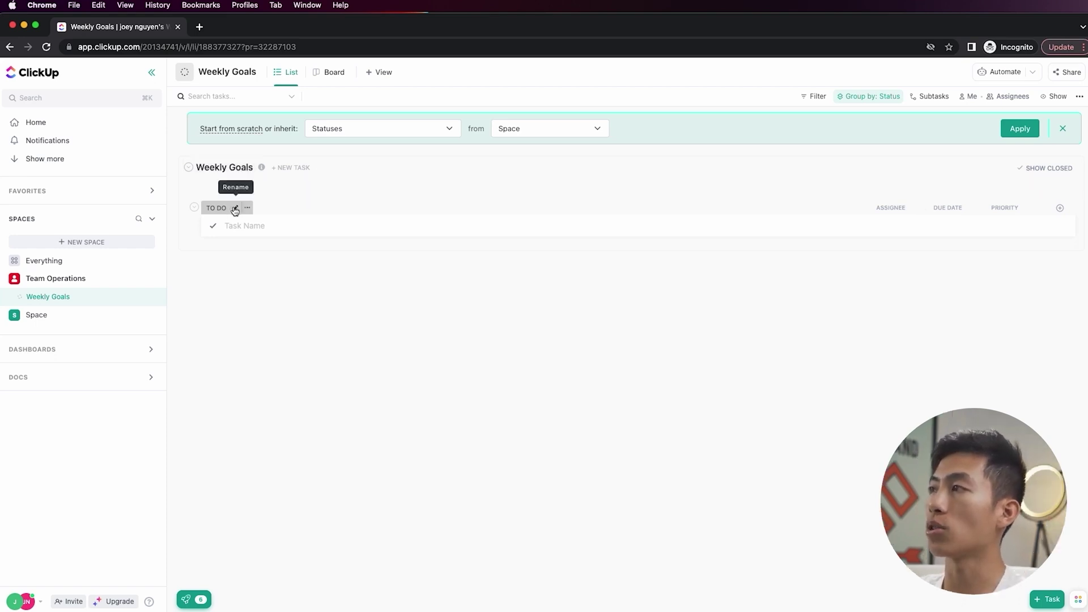
- Rename the TO DO status to WEEK 1 for this list only
{"action": "left_click", "coordinate": [235, 207]}
{"action": "key", "text": "super+a"}
{"action": "type", "text": "WEEK"}
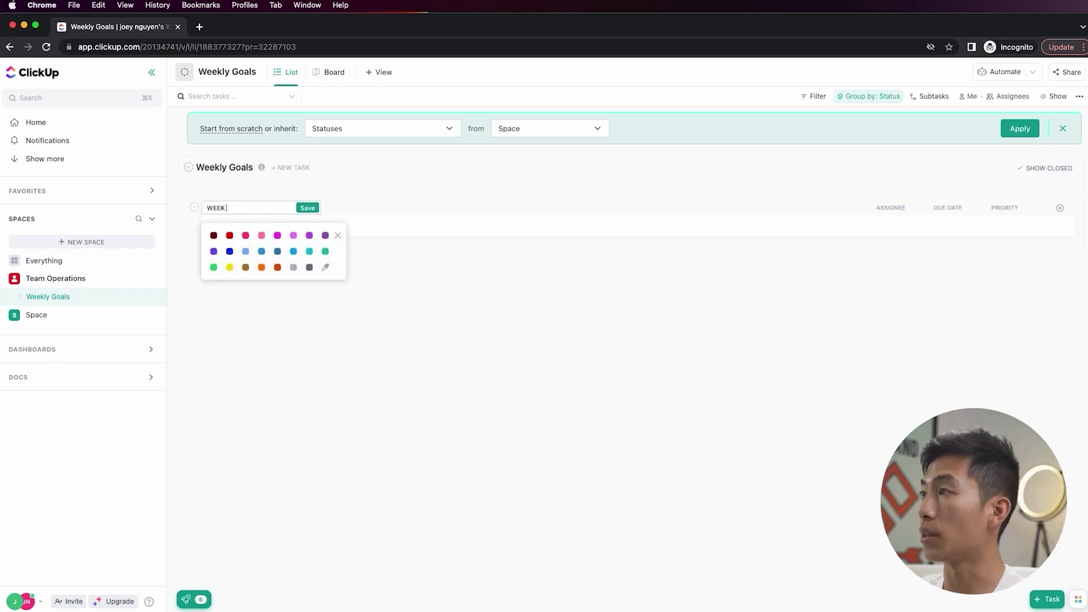
{"action": "key", "text": "Return"}
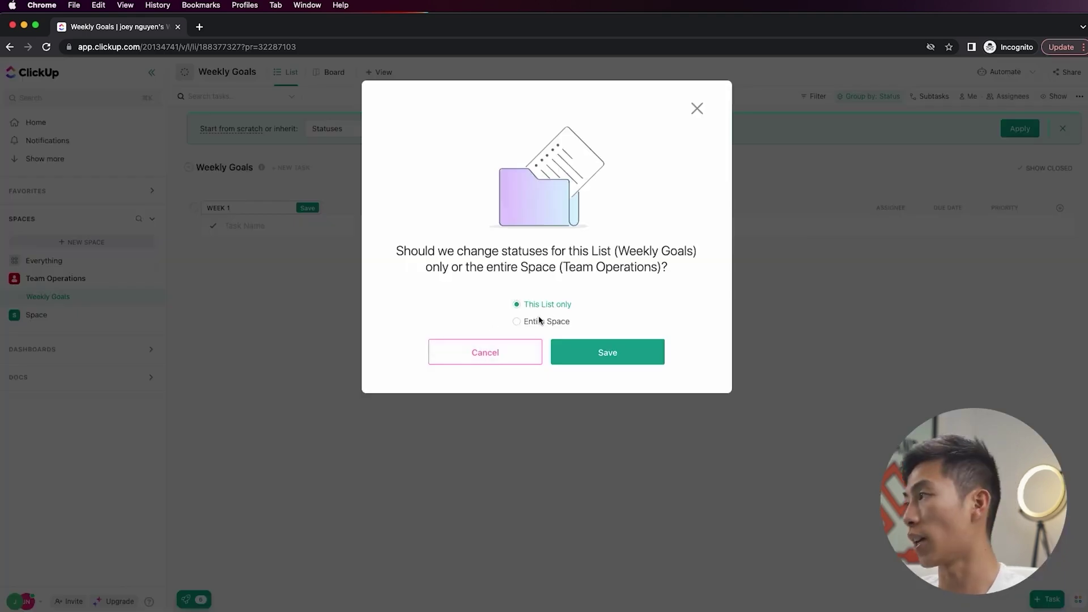
{"action": "left_click", "coordinate": [581, 362]}
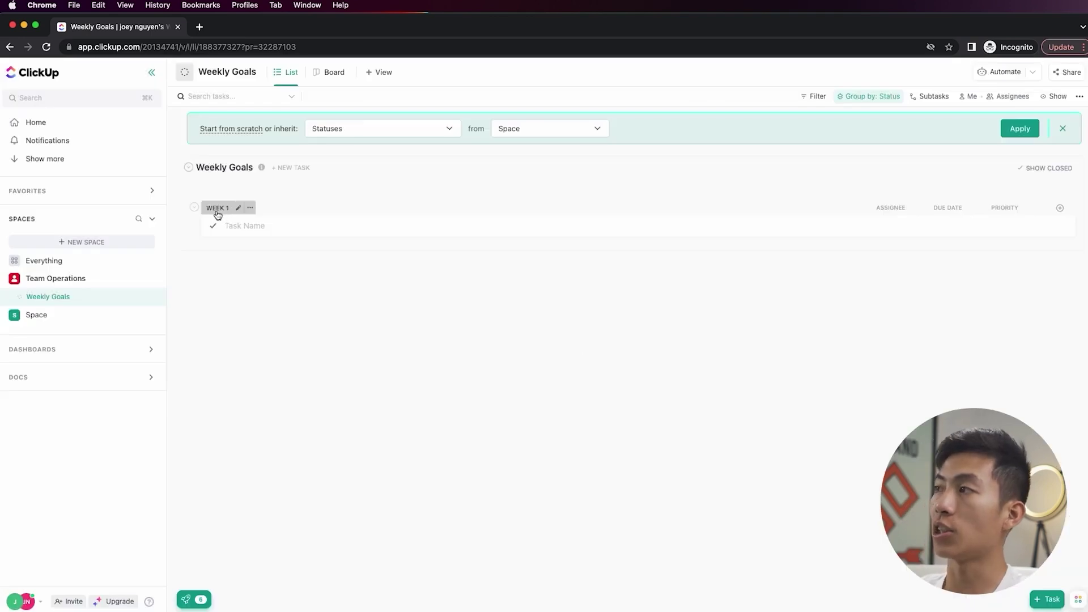
- Add the task 'post 3 youtube videos' under WEEK 1, then open the list's status settings
{"action": "left_click", "coordinate": [250, 226]}
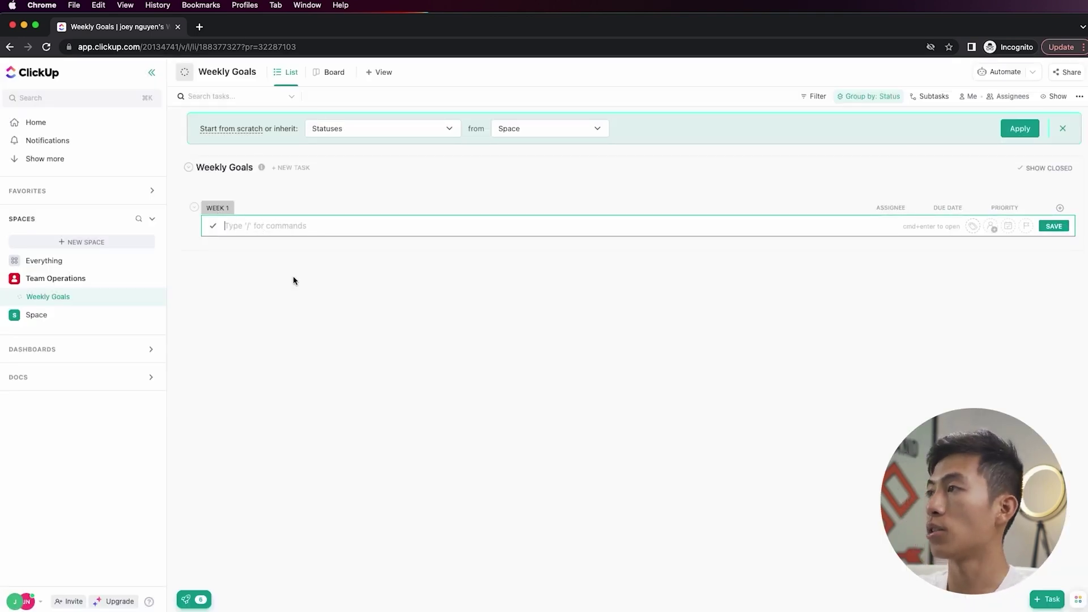
{"action": "type", "text": "post 3 youtube videos"}
{"action": "key", "text": "Return"}
{"action": "key", "text": "Escape"}
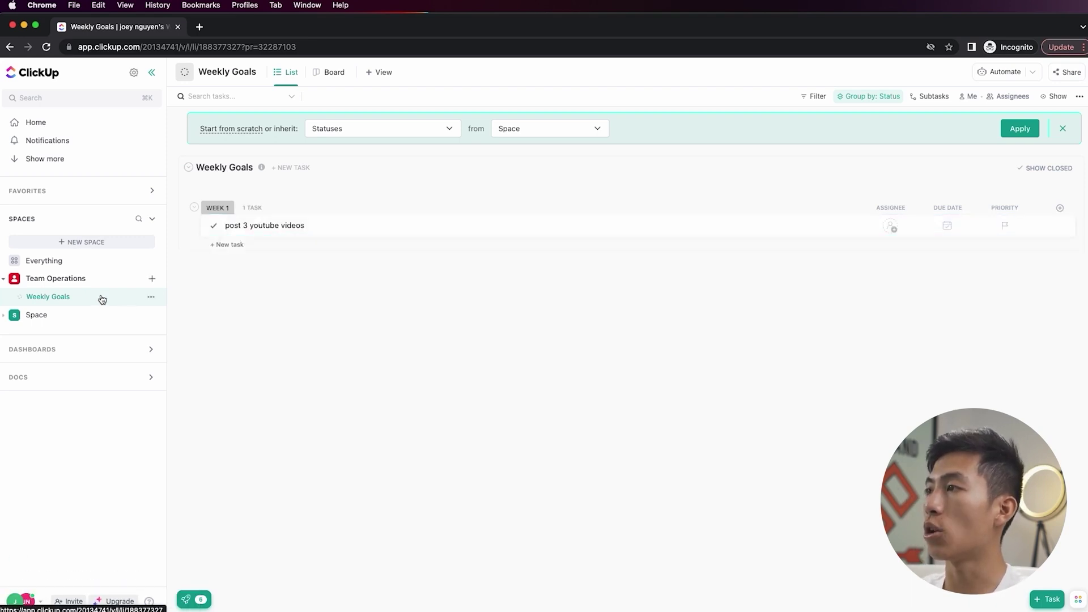
{"action": "left_click", "coordinate": [152, 298]}
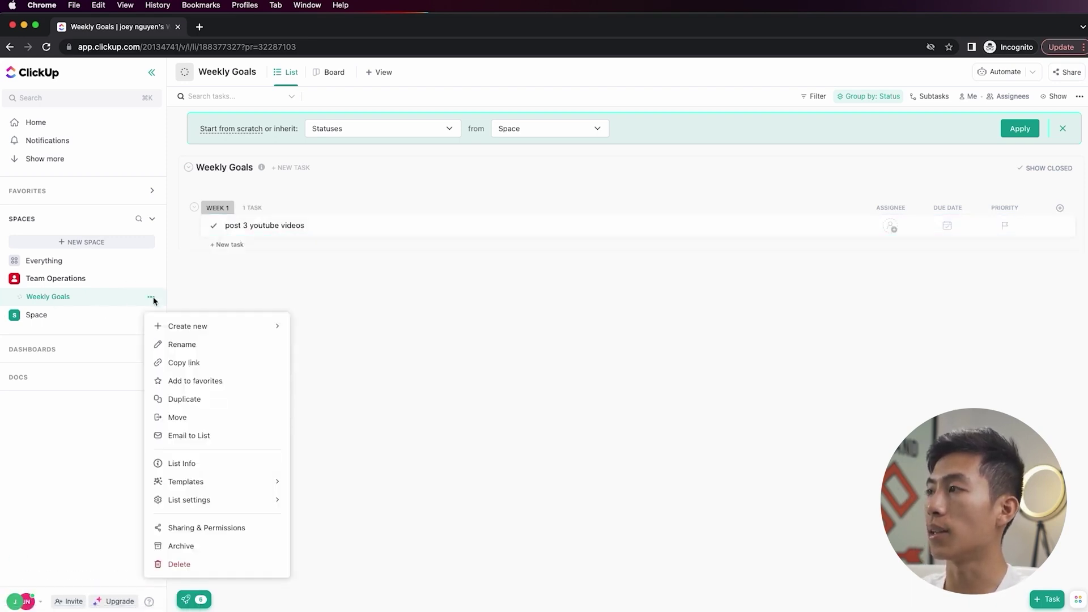
{"action": "mouse_move", "coordinate": [222, 504]}
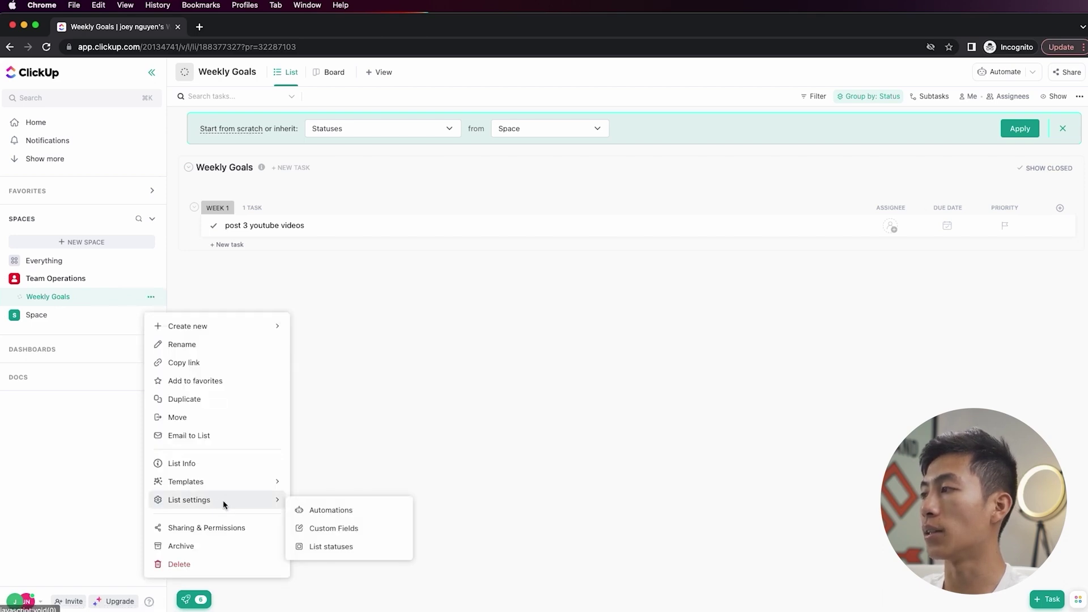
{"action": "left_click", "coordinate": [334, 547]}
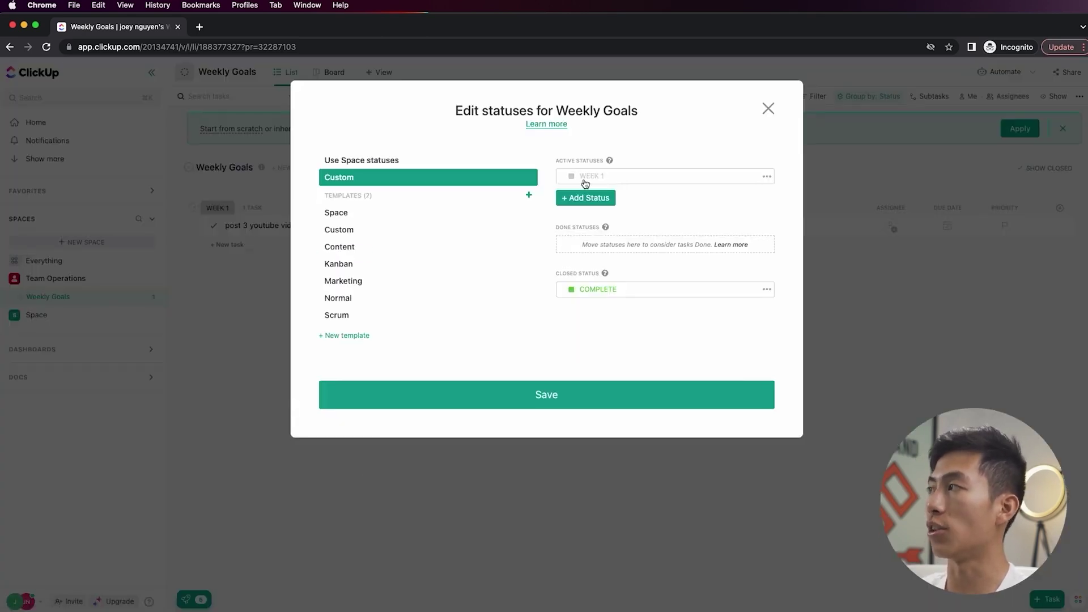
- Add a red WEEK 2 status, recolour WEEK 1 green, save, and open the Team Operations create menu
{"action": "left_click", "coordinate": [586, 198]}
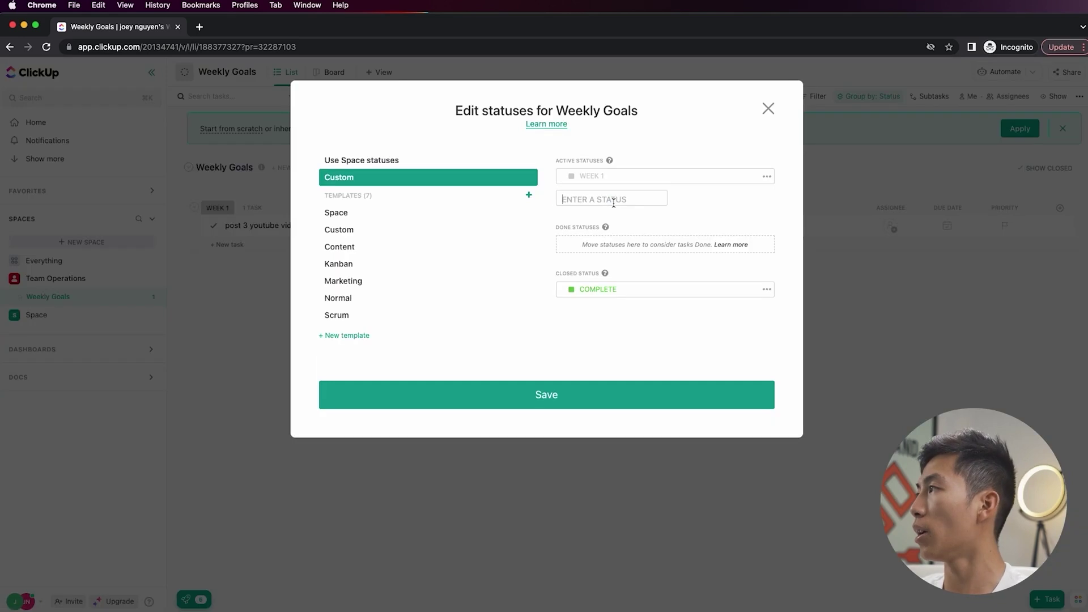
{"action": "type", "text": "WEEK 2"}
{"action": "key", "text": "Return"}
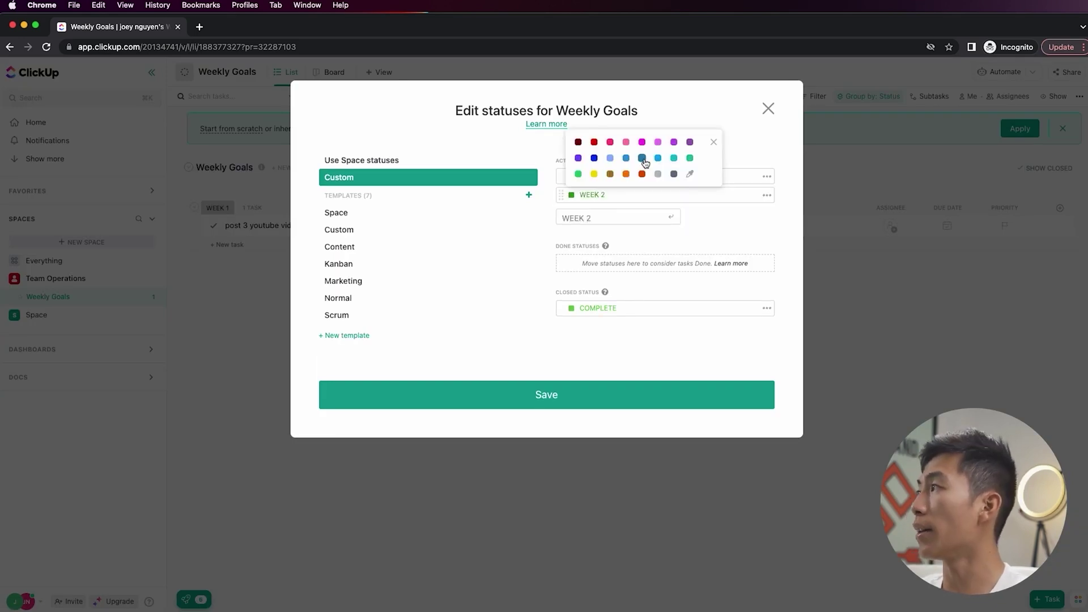
{"action": "left_click", "coordinate": [594, 141]}
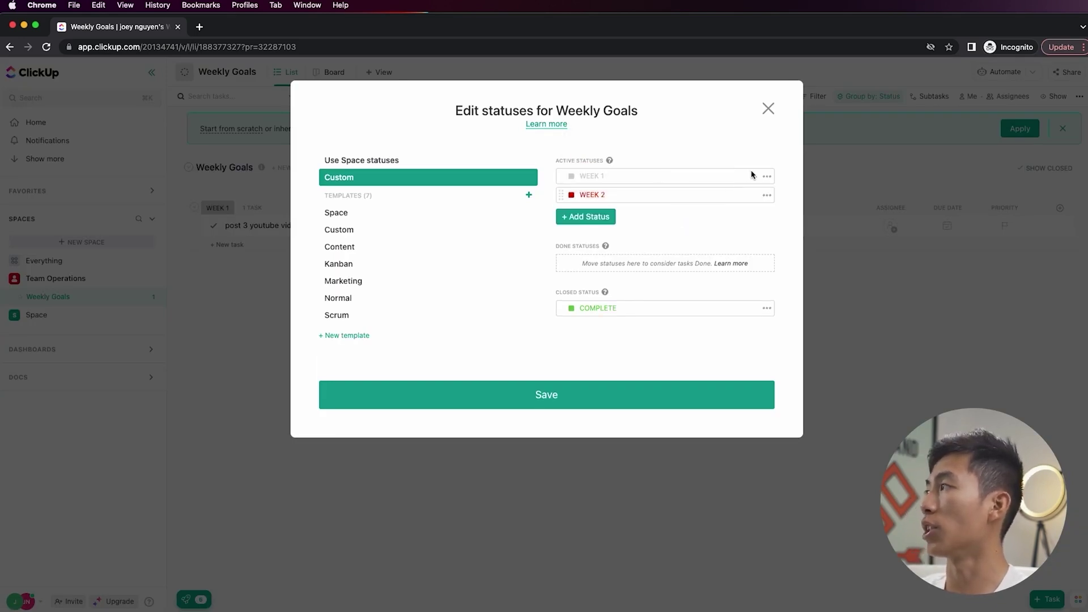
{"action": "left_click", "coordinate": [767, 175]}
{"action": "left_click", "coordinate": [794, 223]}
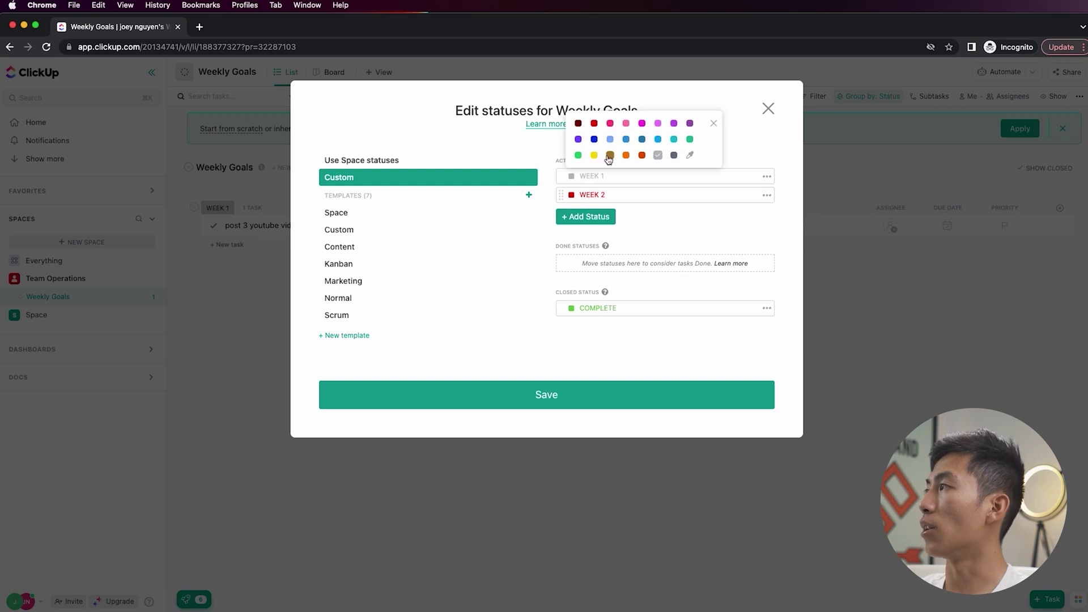
{"action": "left_click", "coordinate": [578, 155]}
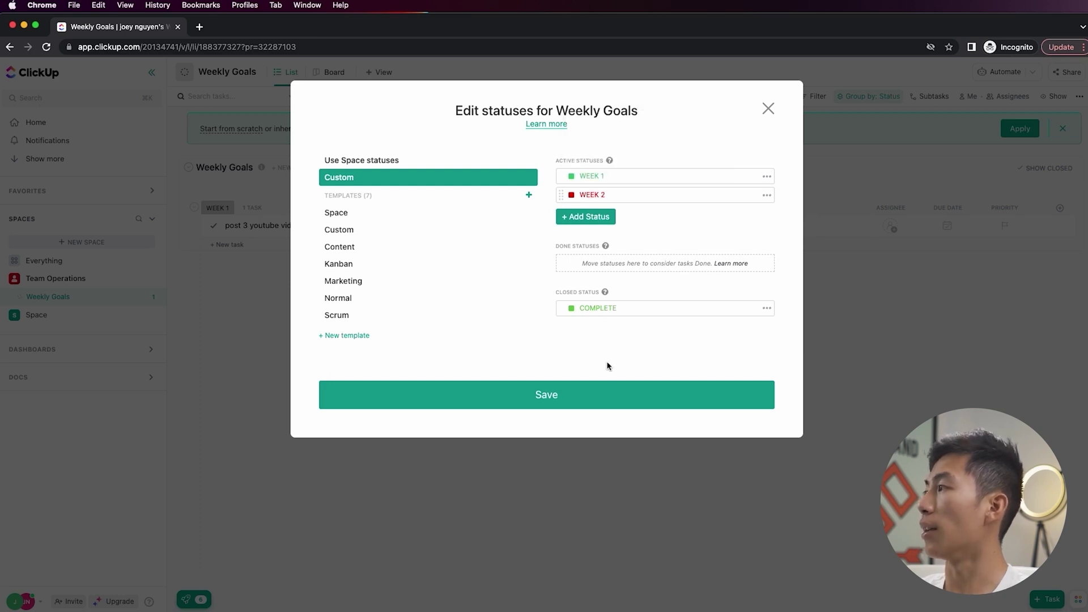
{"action": "left_click", "coordinate": [592, 395]}
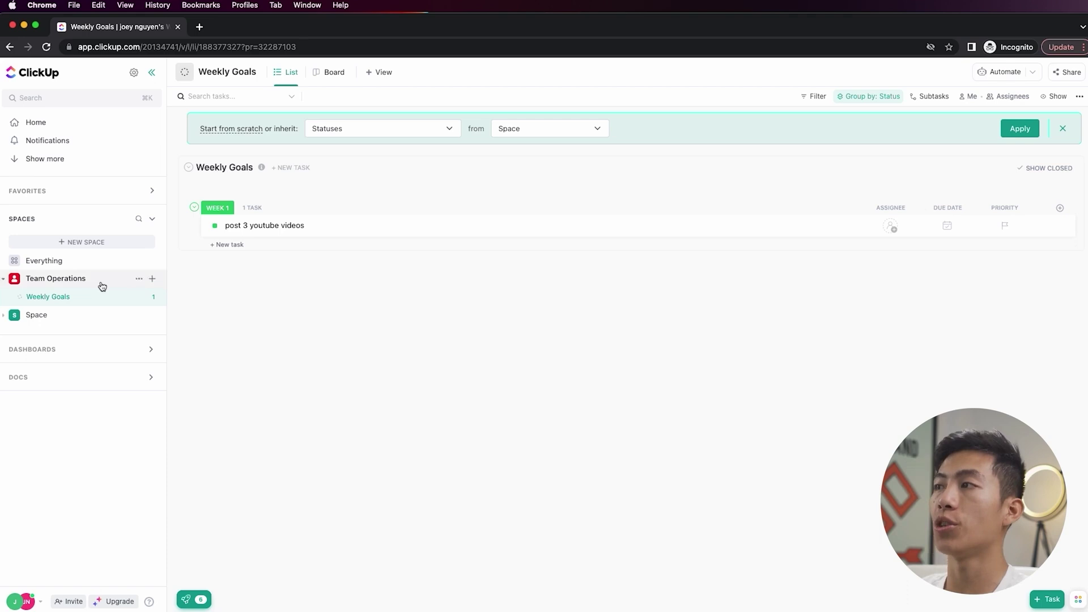
{"action": "left_click", "coordinate": [152, 280]}
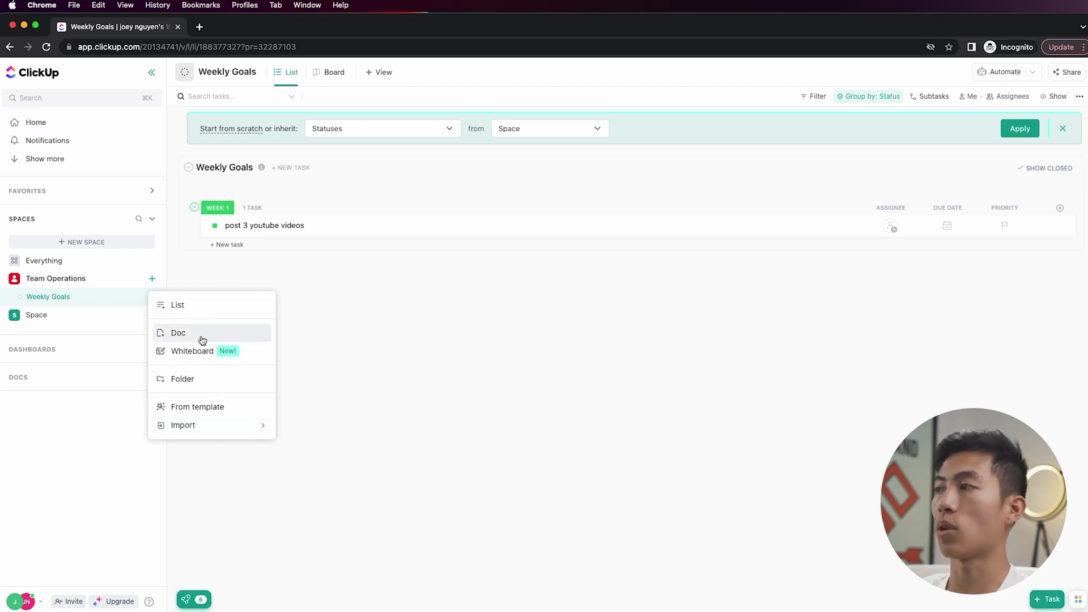
- Create a folder named Team Dashboards in Team Operations
{"action": "left_click", "coordinate": [203, 387]}
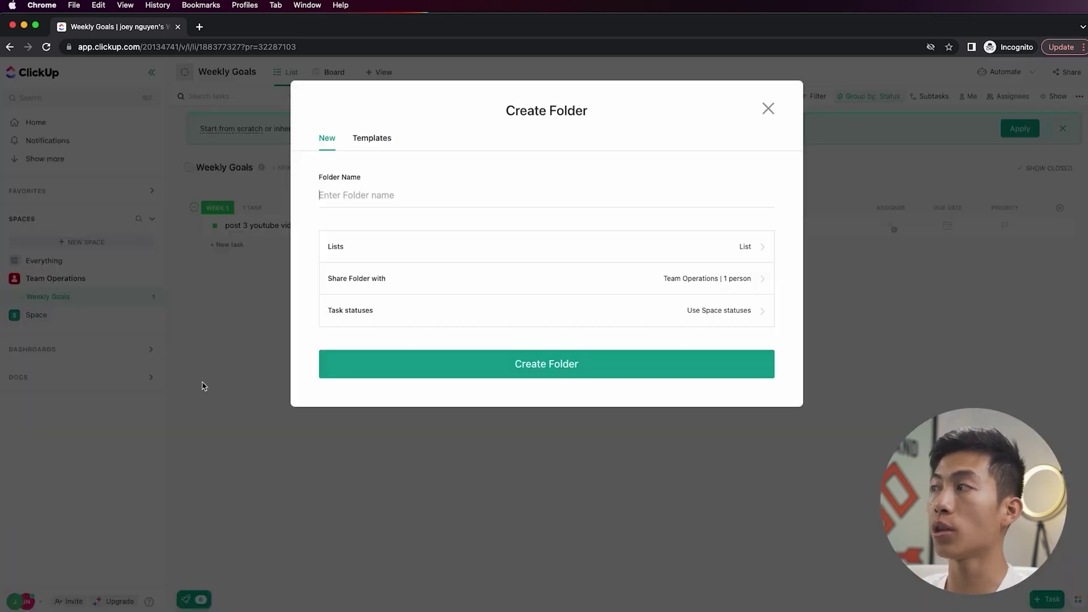
{"action": "type", "text": "Team Dashboards"}
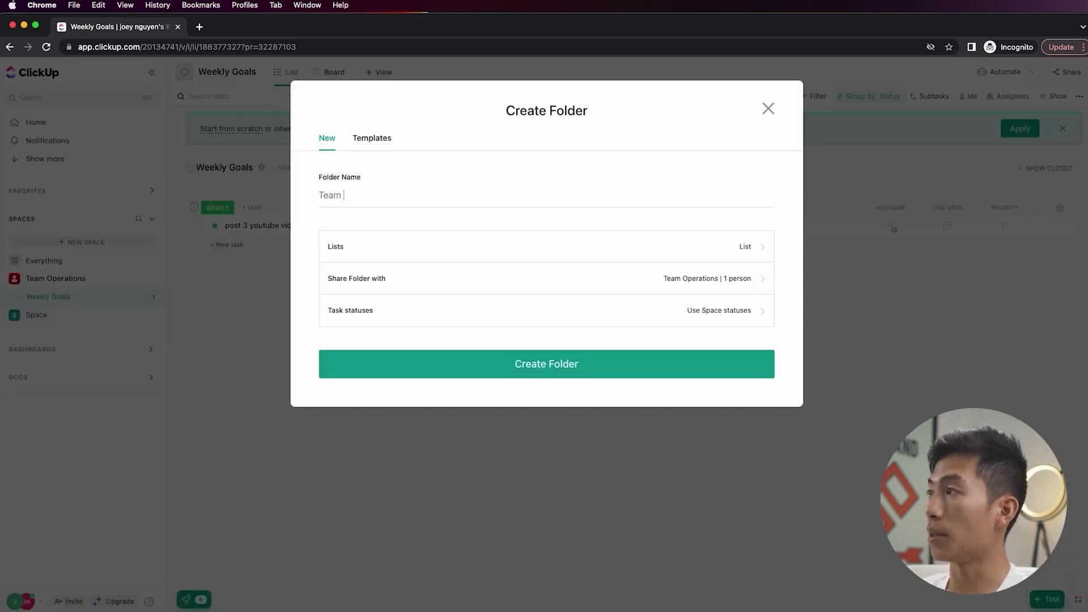
{"action": "left_click", "coordinate": [549, 376]}
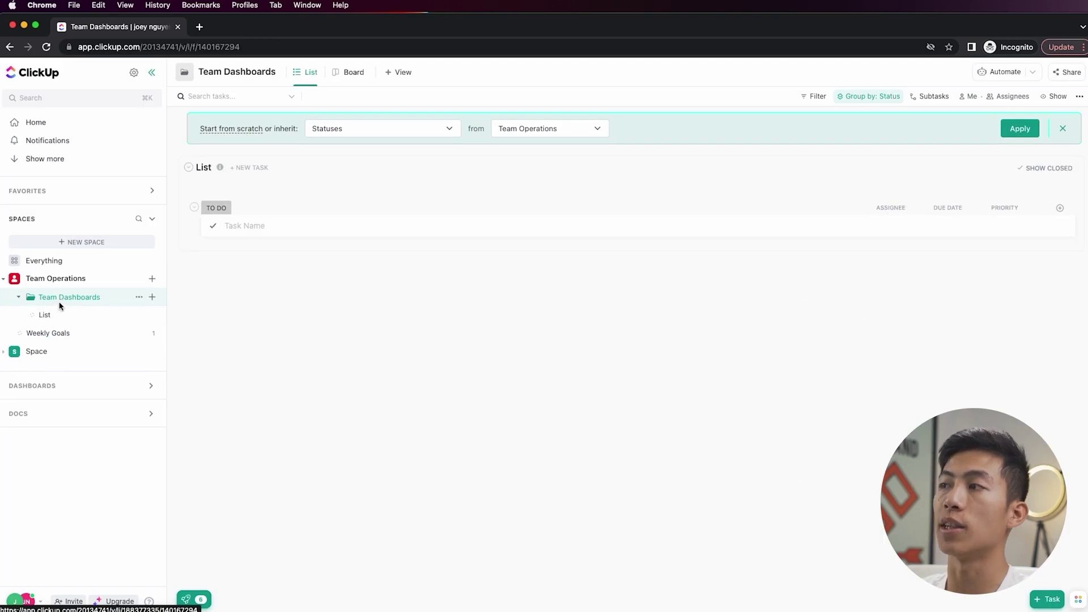
- Rename the folder's List to 'Dashboard:' followed by the team member's name
{"action": "left_click", "coordinate": [69, 321]}
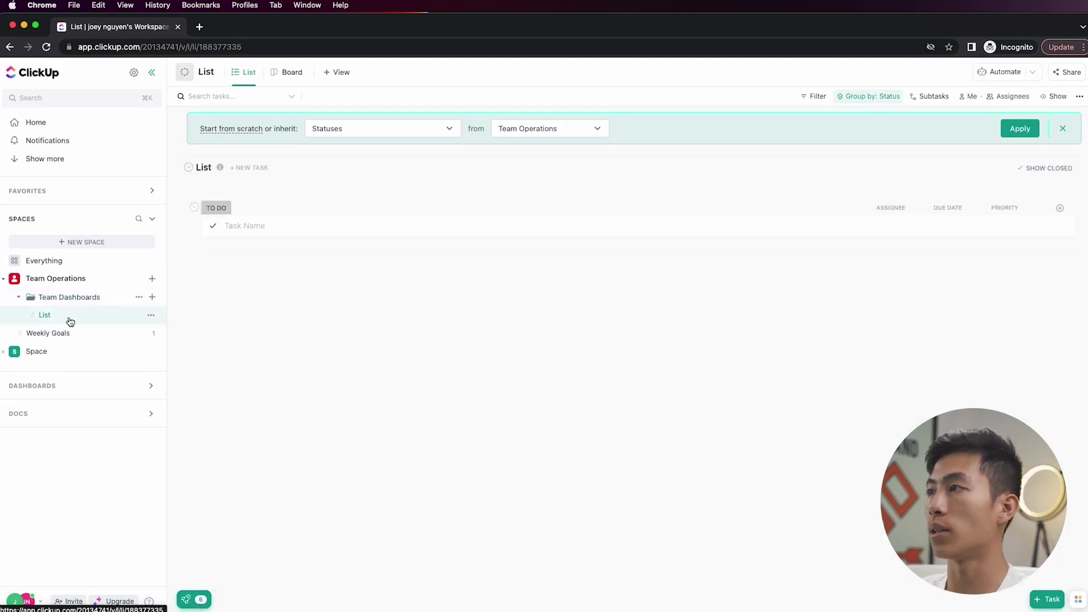
{"action": "left_click", "coordinate": [208, 168]}
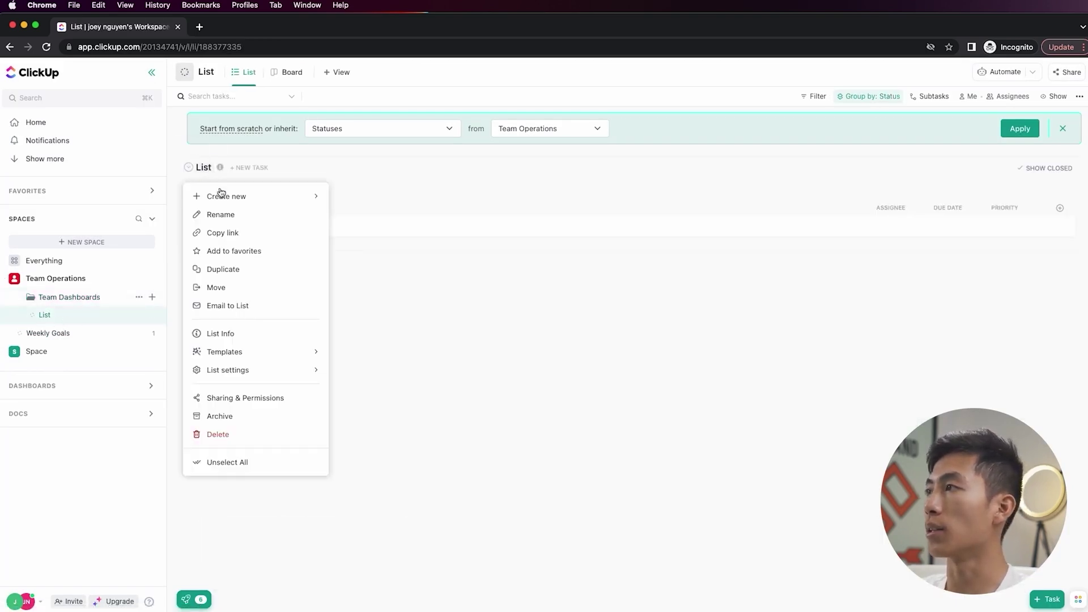
{"action": "left_click", "coordinate": [232, 215]}
{"action": "type", "text": "Dashboard: Joey"}
{"action": "key", "text": "Return"}
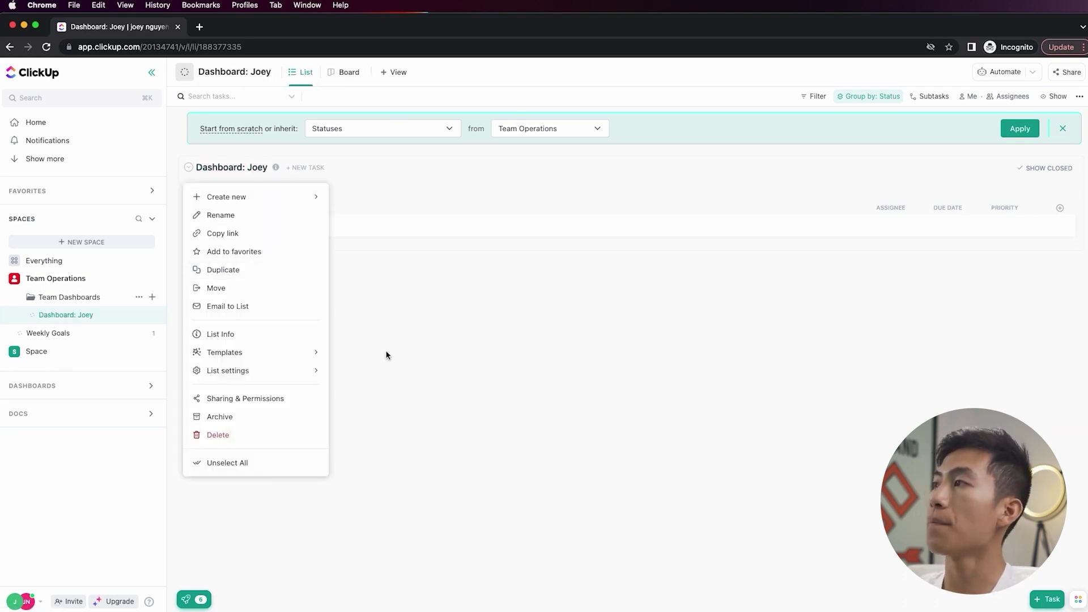
- Switch Dashboard: Joey to custom statuses and rename IN PROGRESS to an orange READY FOR REVIEW
{"action": "left_click", "coordinate": [387, 355]}
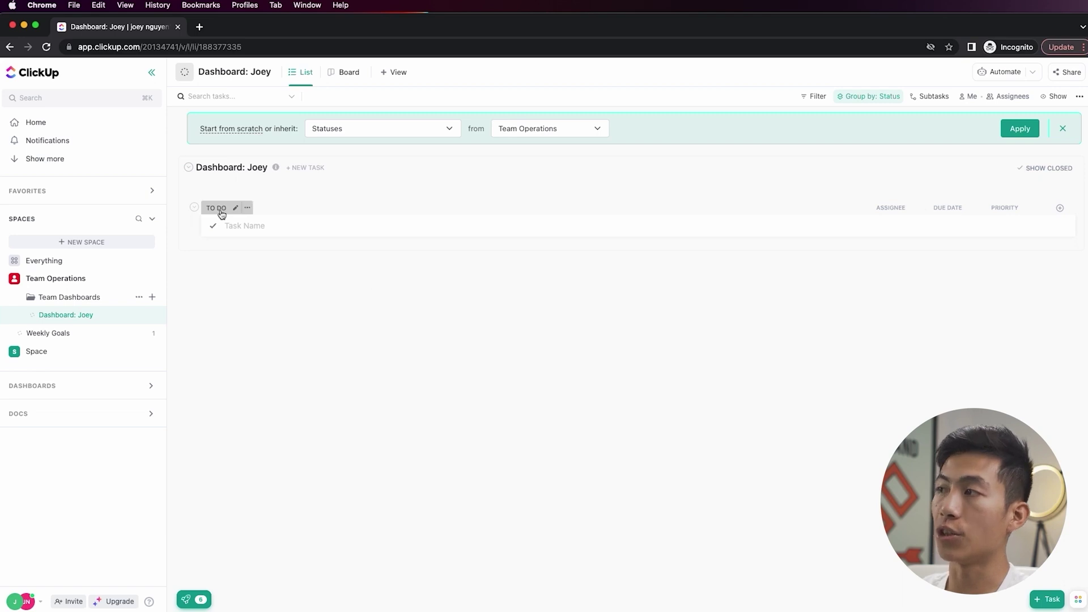
{"action": "left_click", "coordinate": [151, 315]}
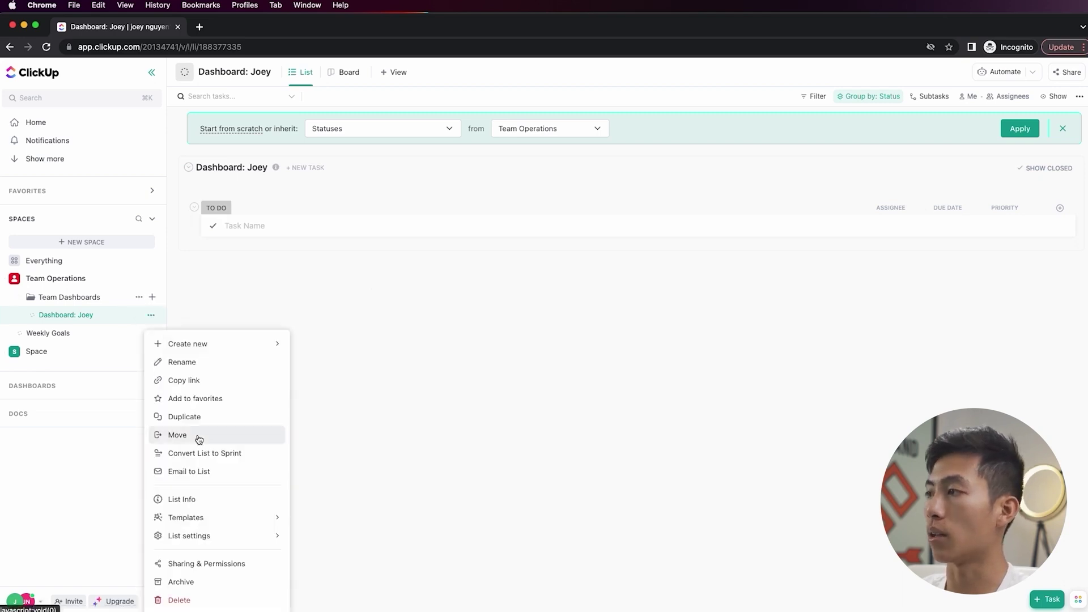
{"action": "mouse_move", "coordinate": [228, 538]}
{"action": "left_click", "coordinate": [351, 588]}
{"action": "left_click", "coordinate": [360, 177]}
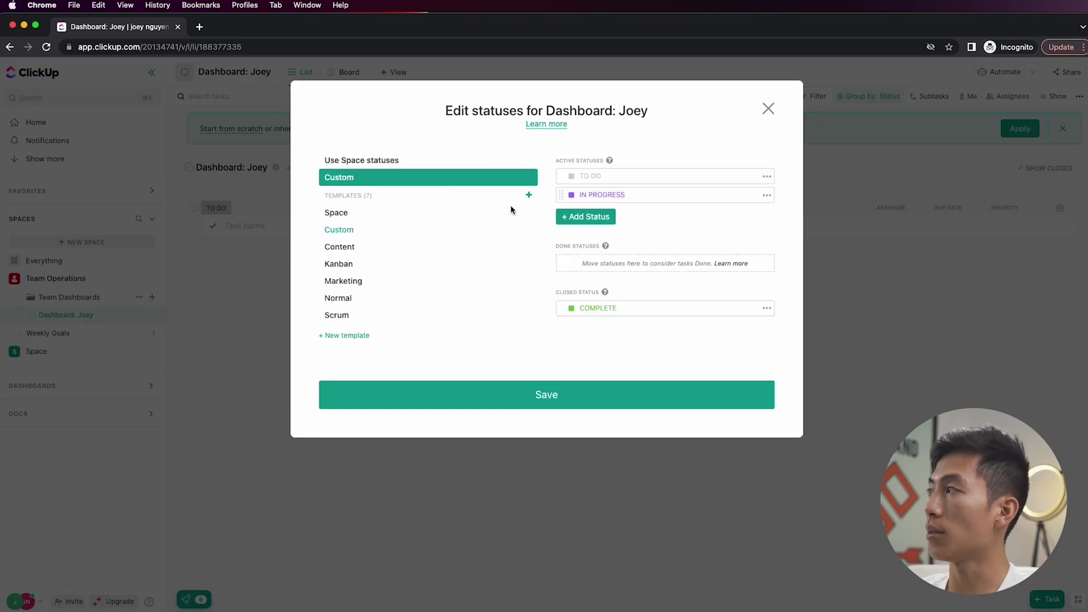
{"action": "key", "text": "super+a"}
{"action": "type", "text": "READ"}
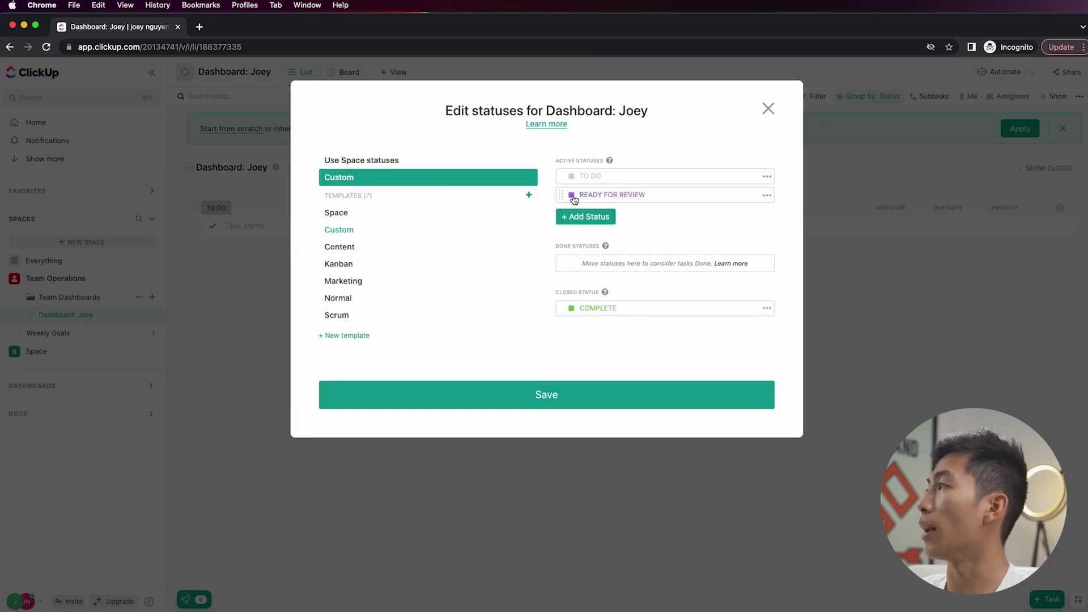
{"action": "left_click", "coordinate": [767, 195]}
{"action": "left_click", "coordinate": [787, 243]}
{"action": "left_click", "coordinate": [626, 174]}
- Add a DONE status, move it into Done Statuses, and save the list statuses
{"action": "left_click", "coordinate": [599, 216]}
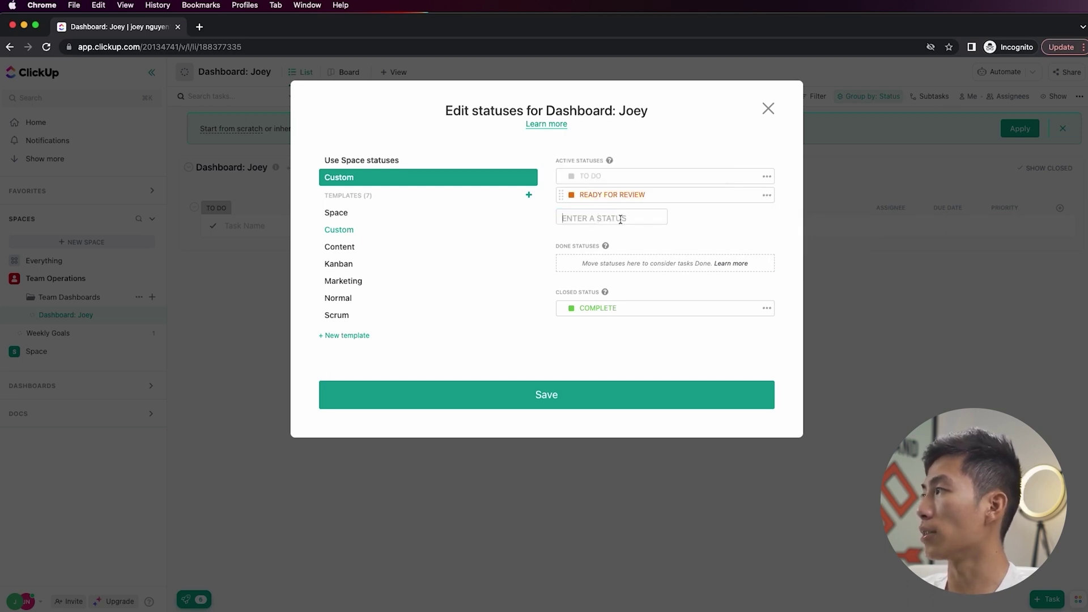
{"action": "type", "text": "DONE"}
{"action": "key", "text": "Return"}
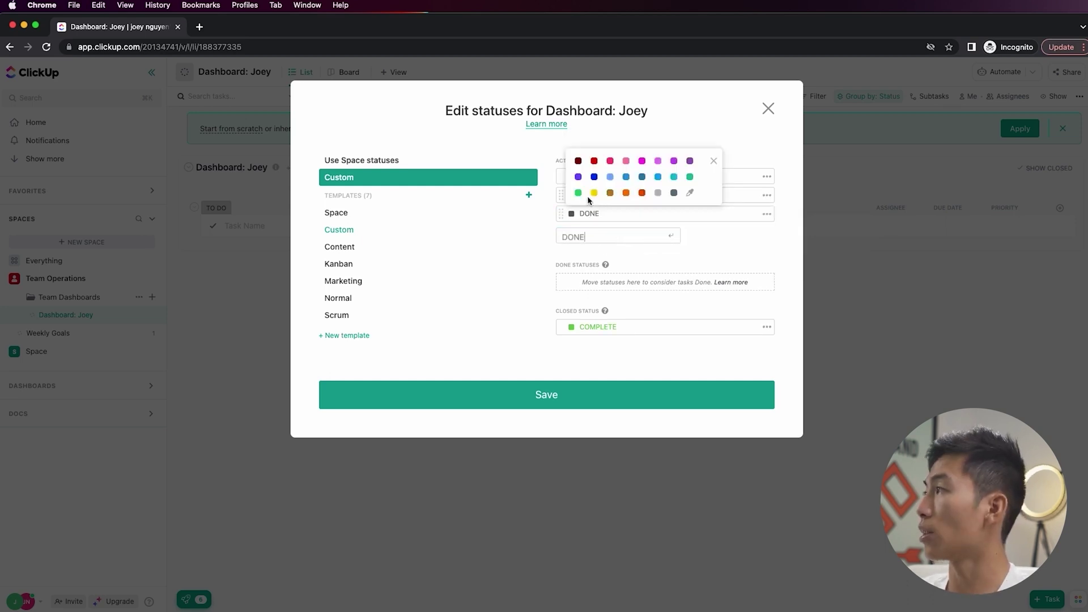
{"action": "left_click", "coordinate": [561, 216]}
{"action": "left_click_drag", "start_coordinate": [561, 213], "coordinate": [561, 281]}
{"action": "left_click", "coordinate": [581, 395]}
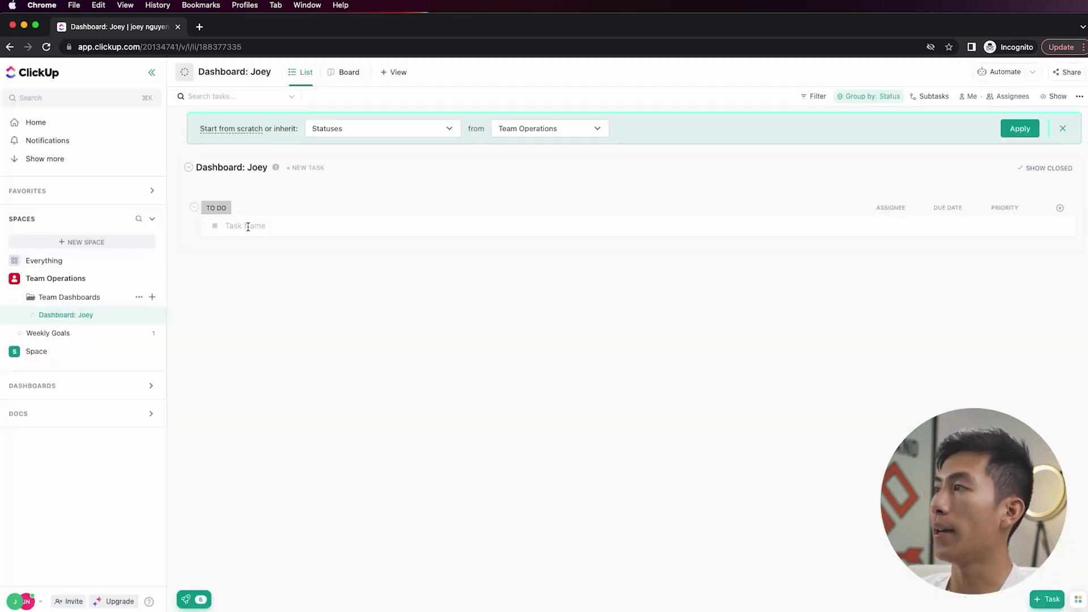
- Add a task named 'test task' under TO DO
{"action": "left_click", "coordinate": [279, 227]}
{"action": "type", "text": "test task"}
{"action": "key", "text": "Return"}
- Move 'test task' to READY FOR REVIEW, then create 'test task 2' and set it to DONE
{"action": "left_click", "coordinate": [216, 226]}
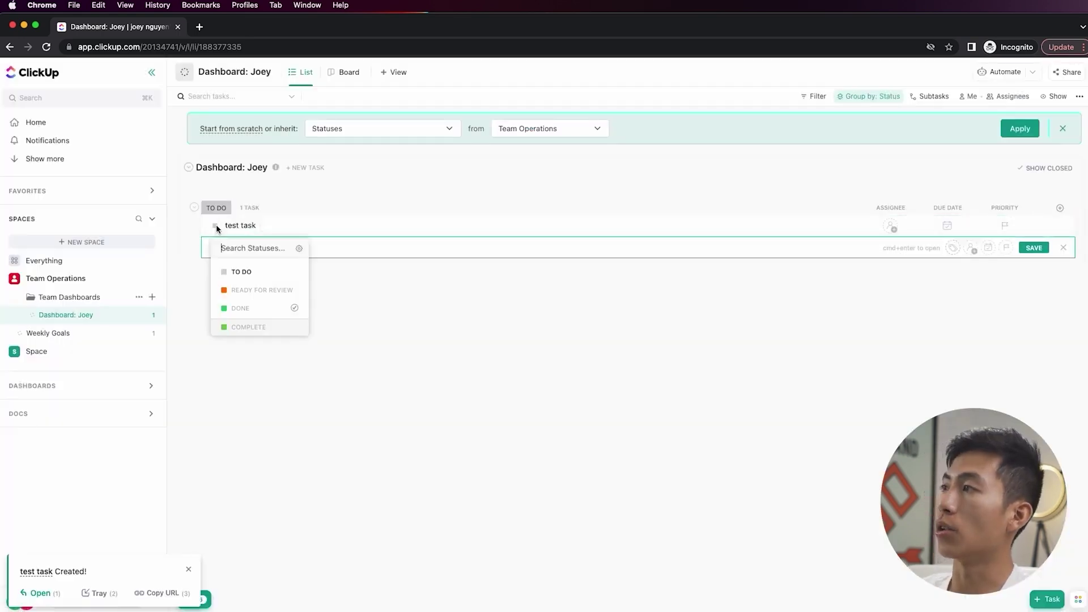
{"action": "left_click", "coordinate": [254, 290]}
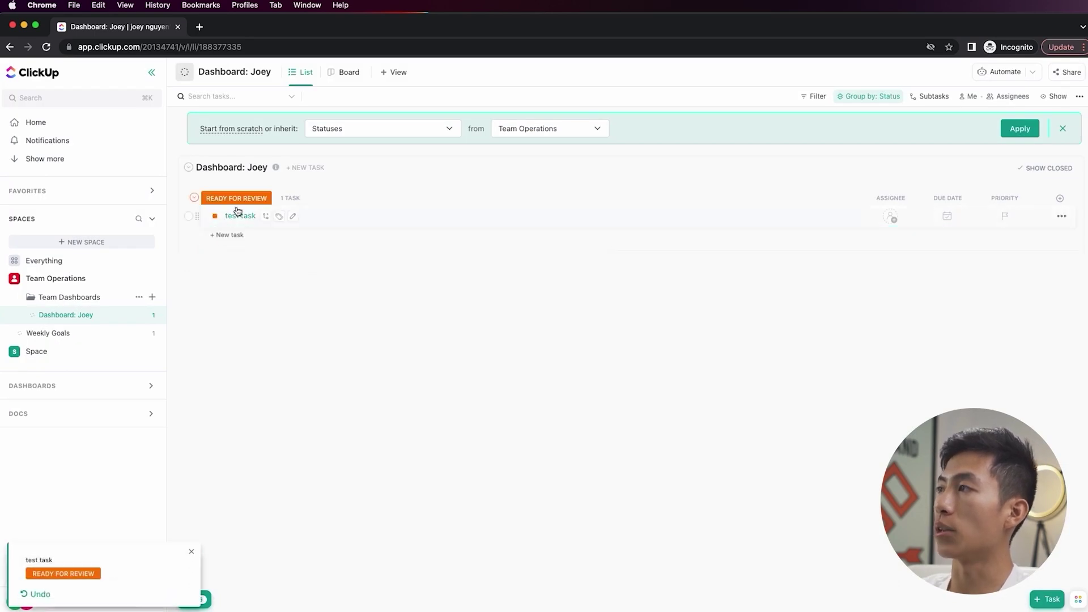
{"action": "left_click", "coordinate": [231, 235]}
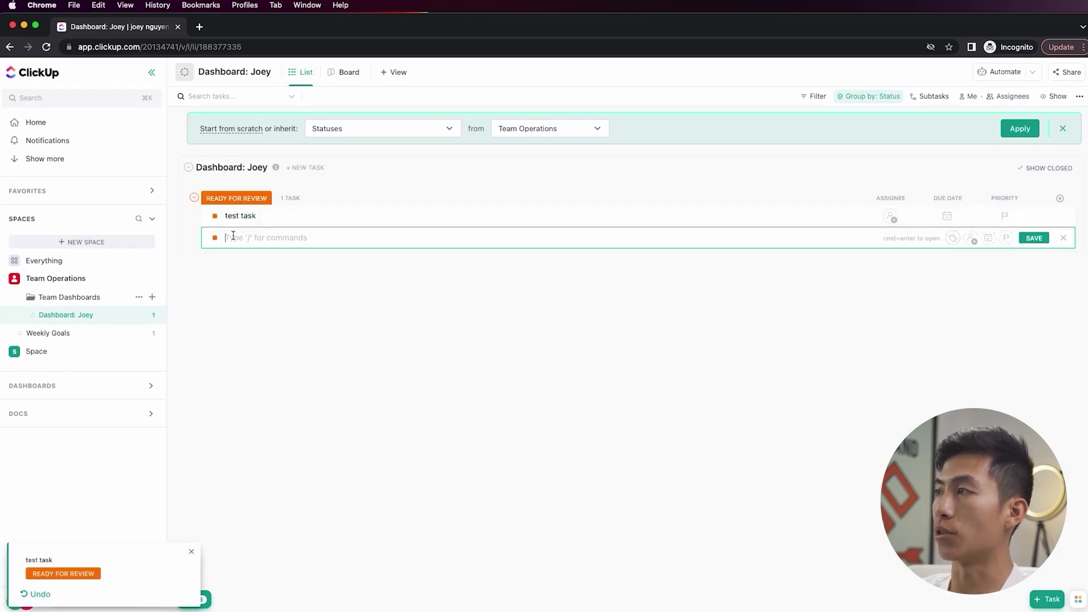
{"action": "type", "text": "test task 2"}
{"action": "key", "text": "Return"}
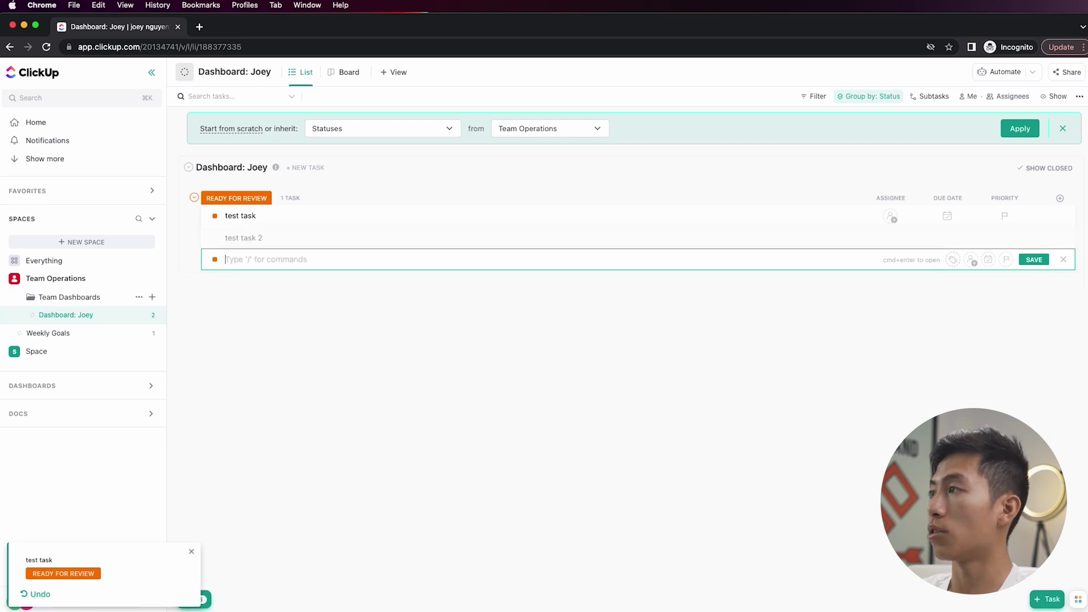
{"action": "left_click", "coordinate": [215, 259]}
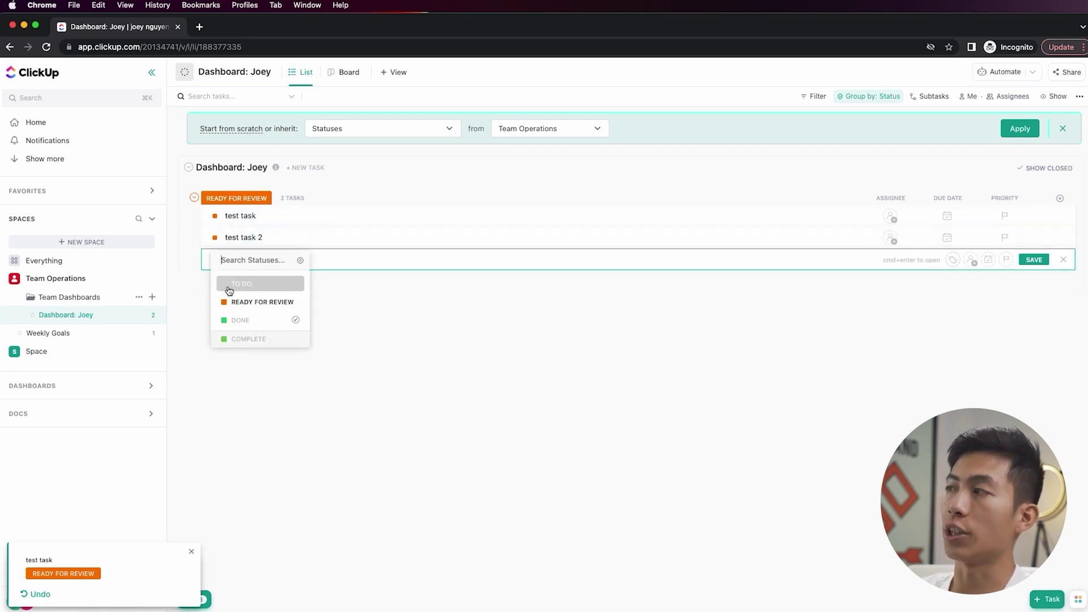
{"action": "left_click", "coordinate": [236, 318]}
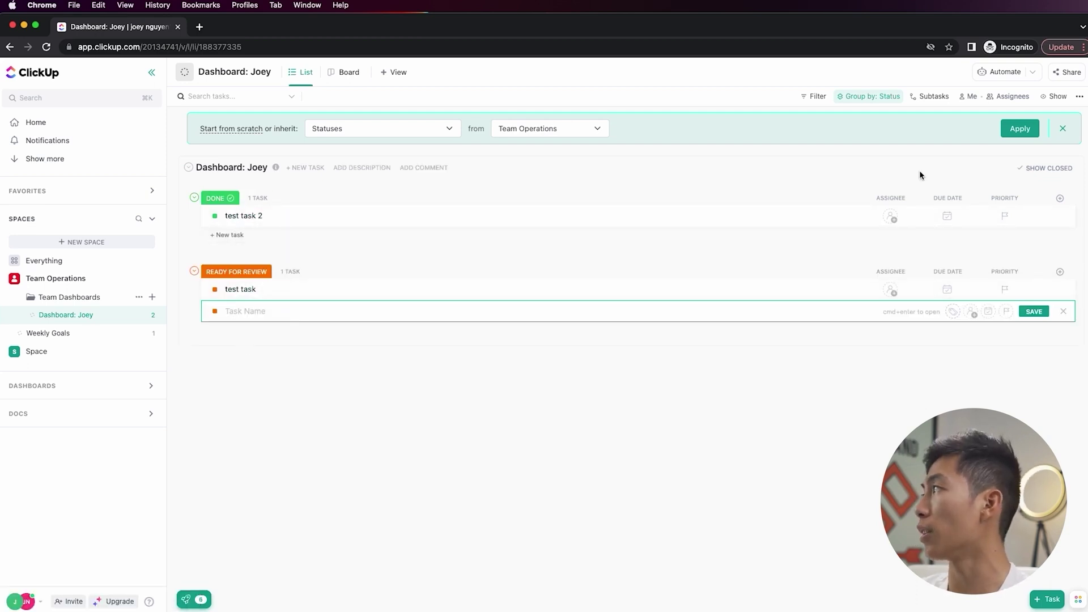
{"action": "left_click", "coordinate": [847, 97]}
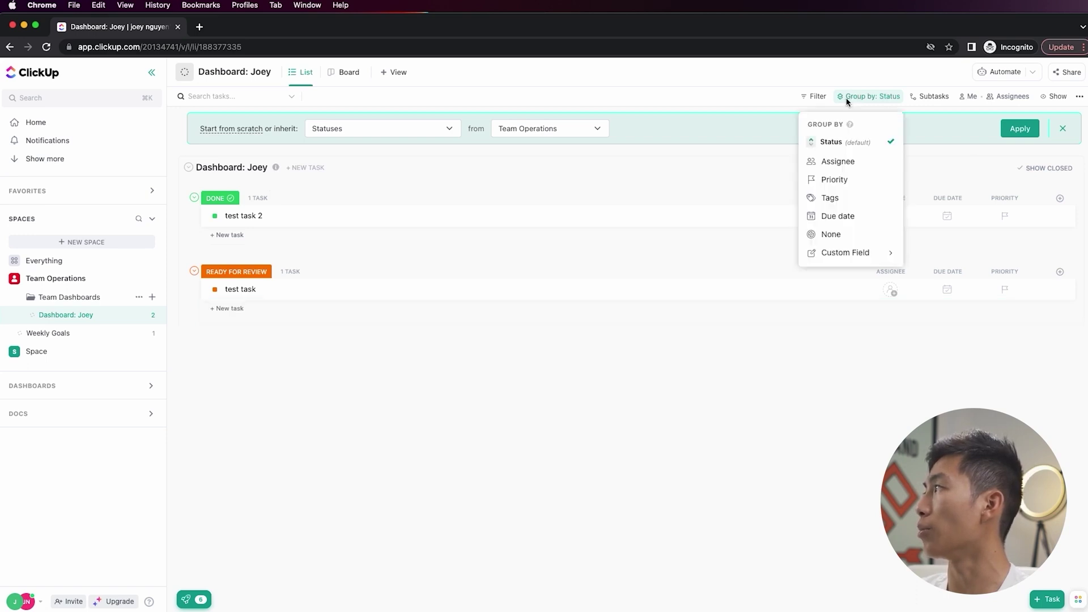
- Reverse the status group order so READY FOR REVIEW sits above DONE, and enable Autosave view
{"action": "left_click", "coordinate": [814, 146]}
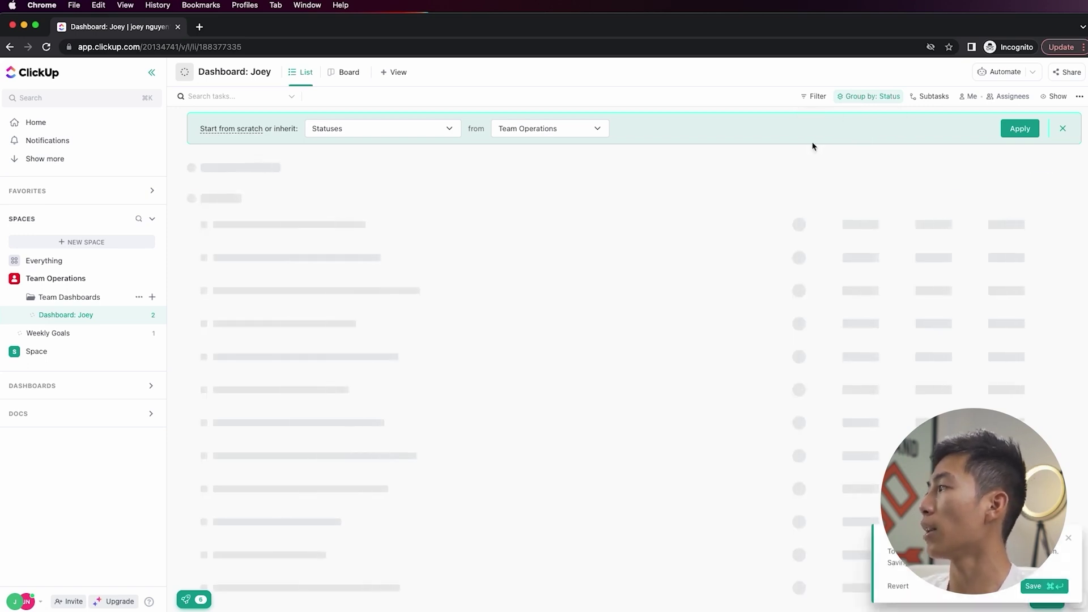
{"action": "left_click", "coordinate": [862, 97]}
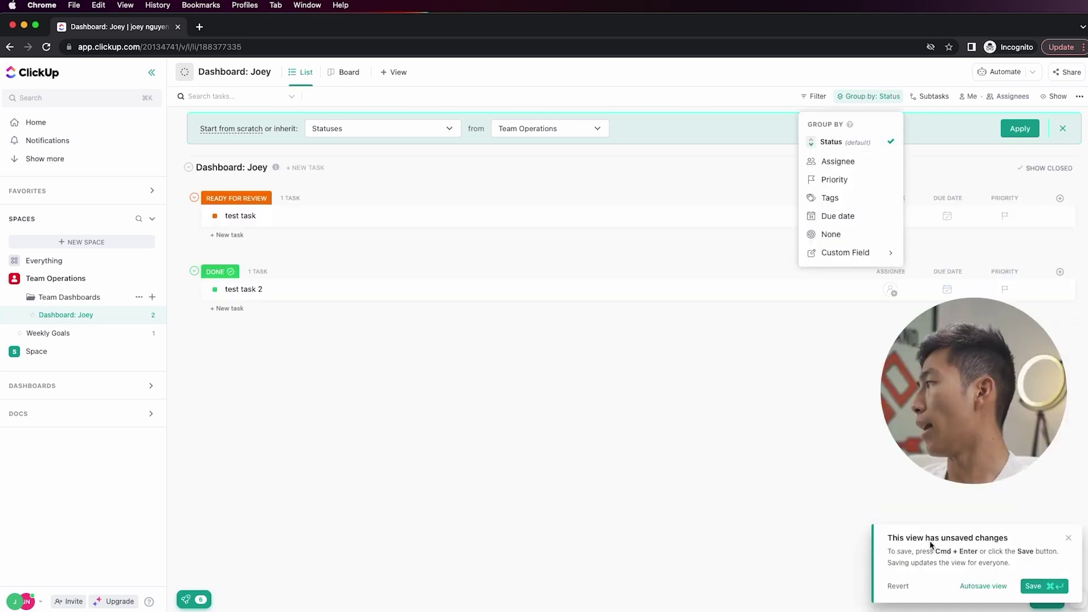
{"action": "left_click", "coordinate": [931, 548]}
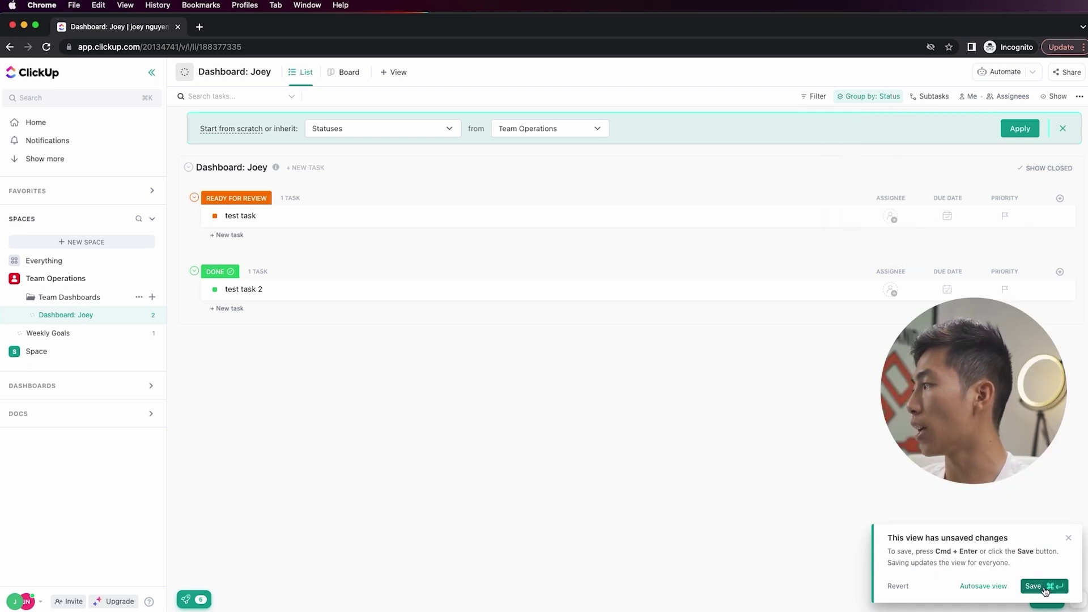
{"action": "left_click", "coordinate": [990, 593]}
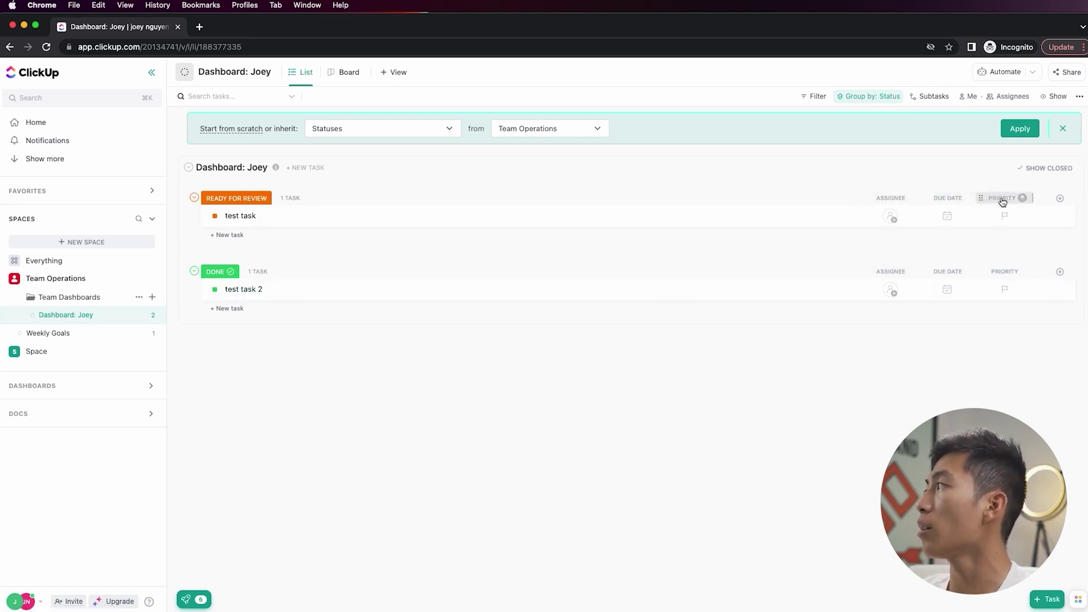
- Add a list automation that always assigns new tasks to you
{"action": "left_click", "coordinate": [1003, 72]}
{"action": "left_click", "coordinate": [991, 178]}
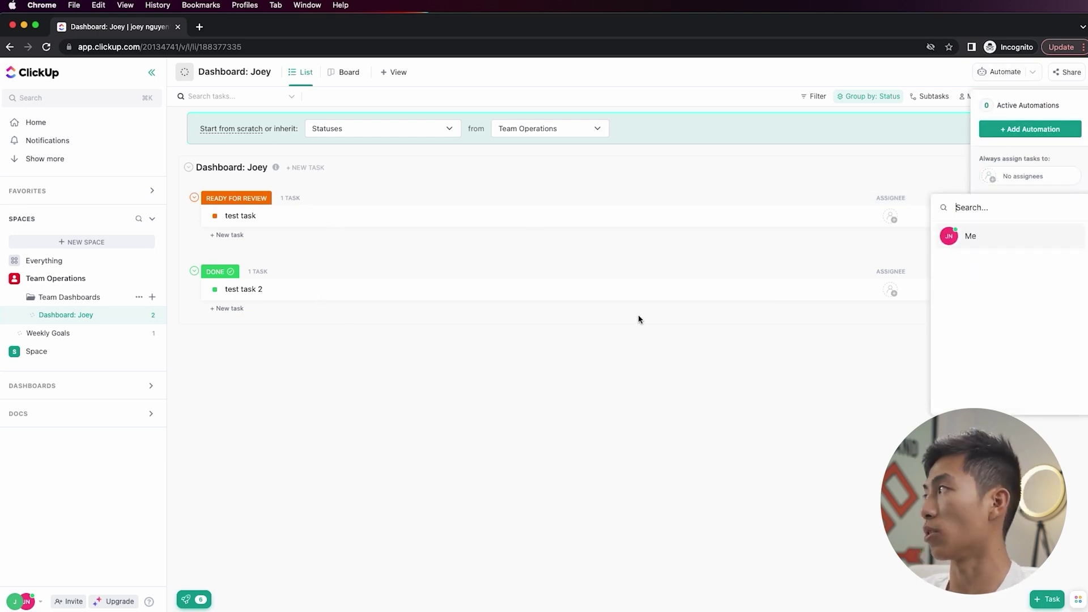
{"action": "left_click", "coordinate": [955, 239]}
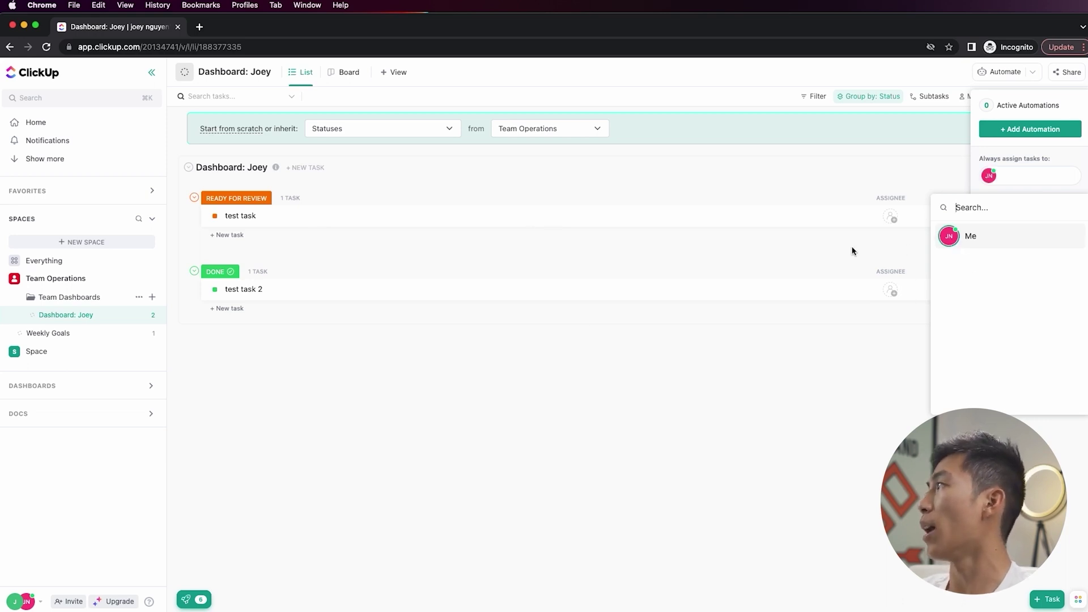
- Create 'test task 3' at the top of TO DO and add yourself as a watcher
{"action": "left_click", "coordinate": [305, 167]}
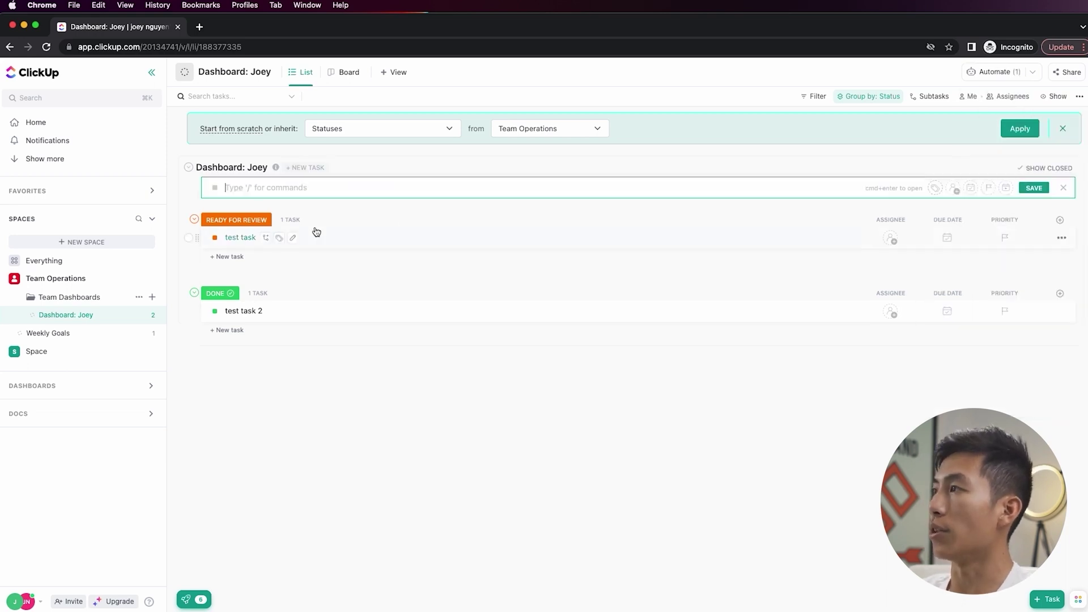
{"action": "type", "text": "test"}
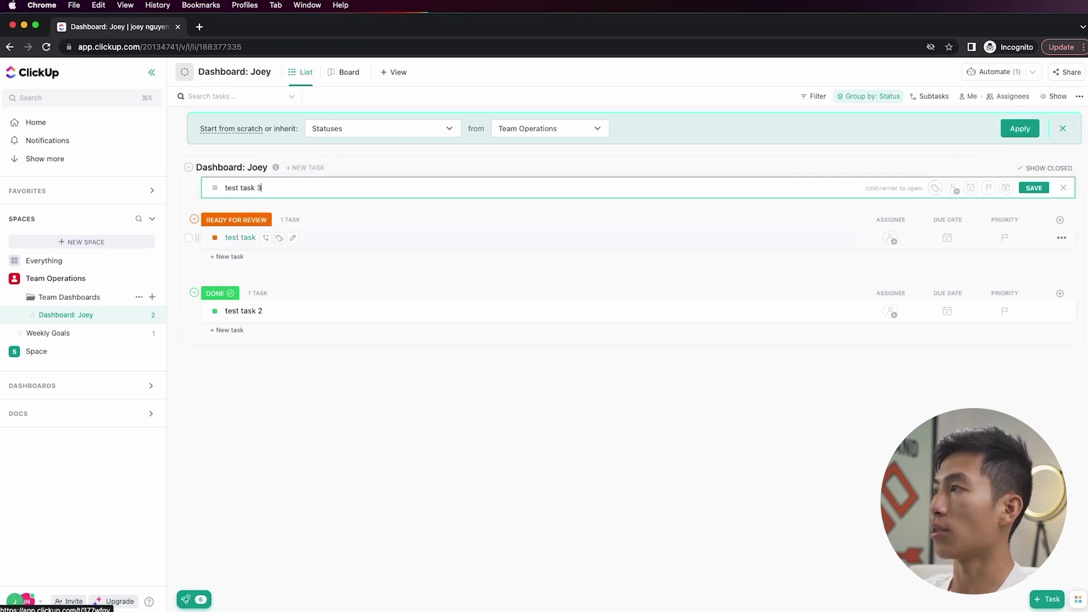
{"action": "type", "text": " task 3"}
{"action": "key", "text": "Return"}
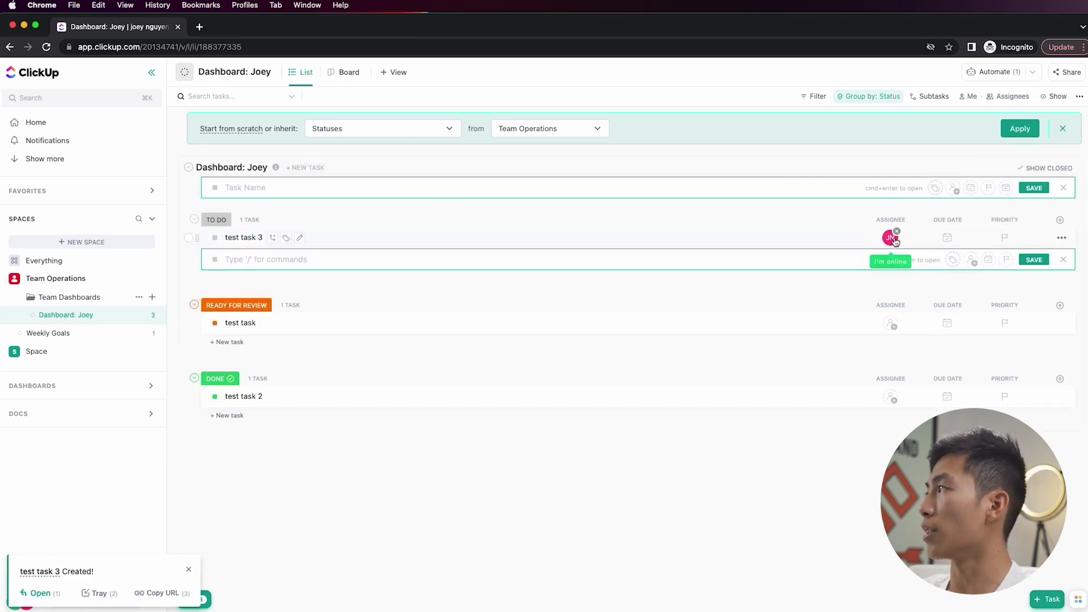
{"action": "mouse_move", "coordinate": [891, 243]}
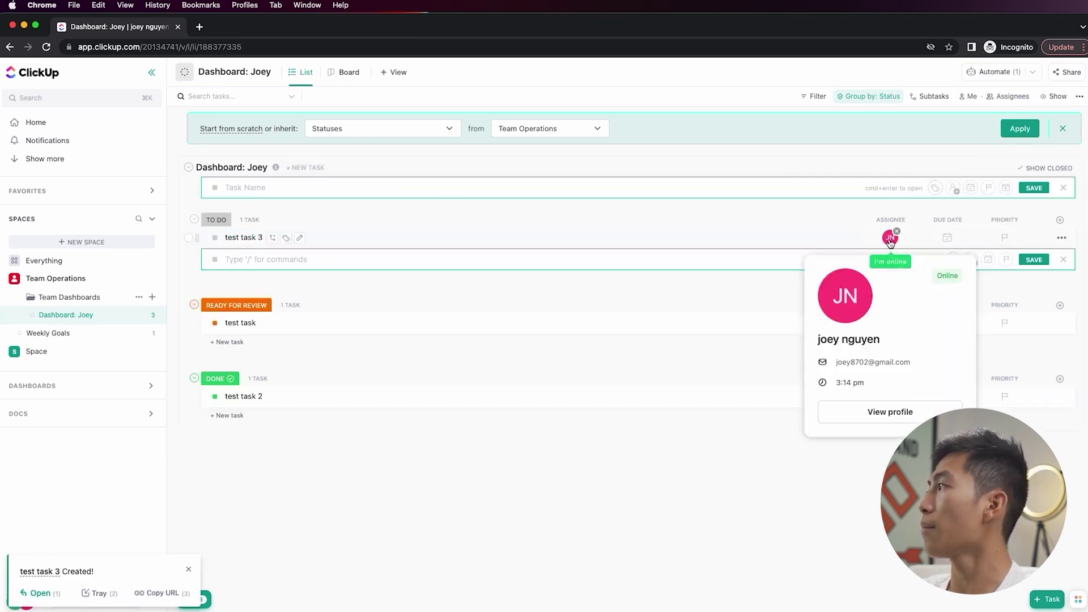
{"action": "left_click", "coordinate": [1003, 76]}
{"action": "left_click", "coordinate": [984, 215]}
{"action": "left_click", "coordinate": [964, 275]}
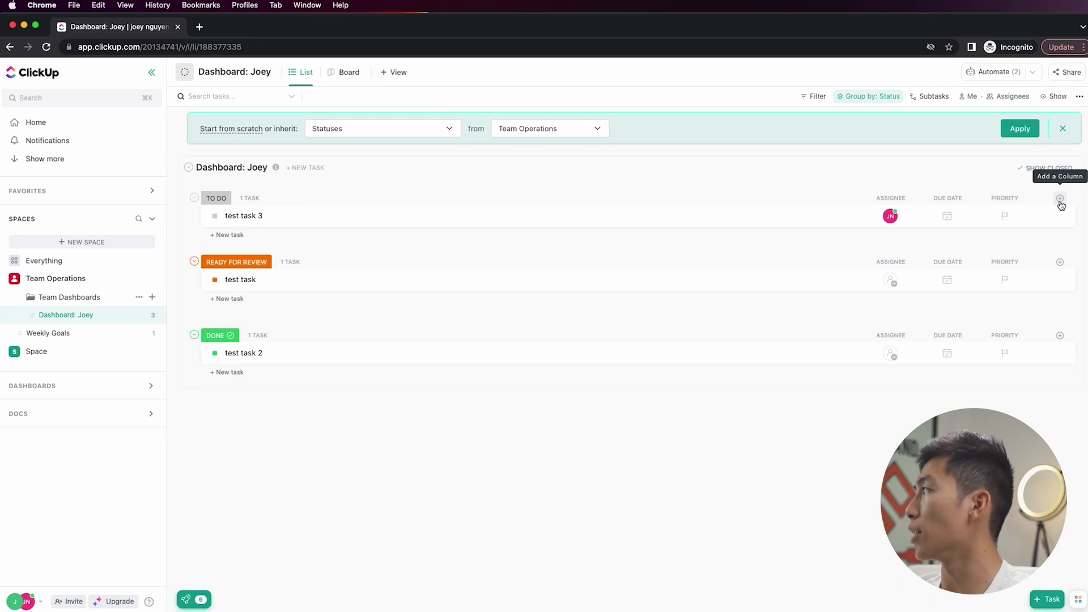
- Hide the Assignee column in Show/Hide, then show it again
{"action": "left_click", "coordinate": [1060, 199]}
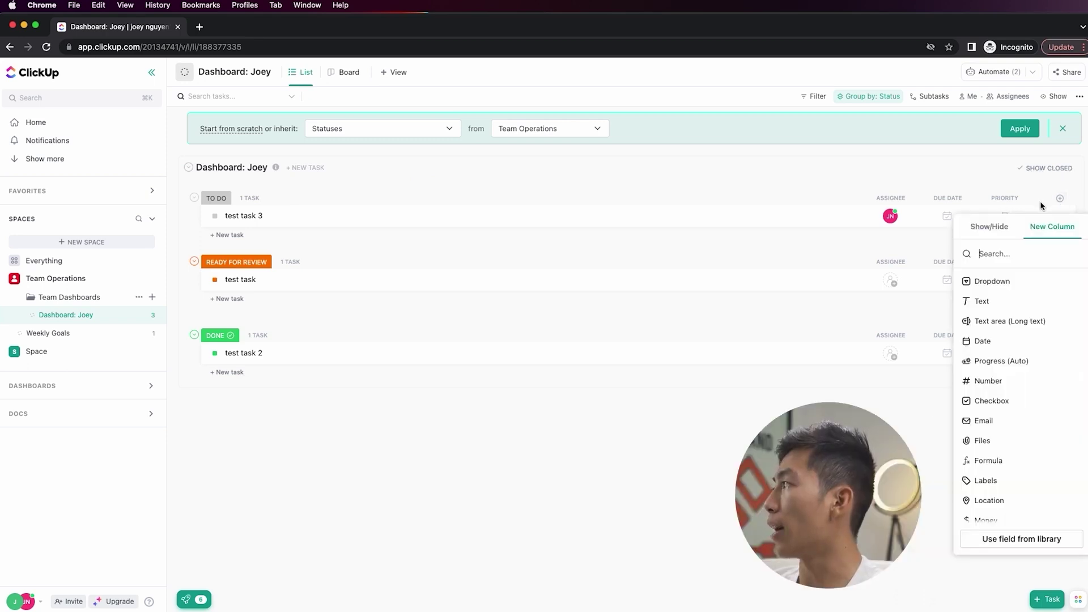
{"action": "scroll", "coordinate": [1024, 382], "scroll_direction": "down", "scroll_amount": 4}
{"action": "scroll", "coordinate": [1020, 380], "scroll_direction": "up", "scroll_amount": 5}
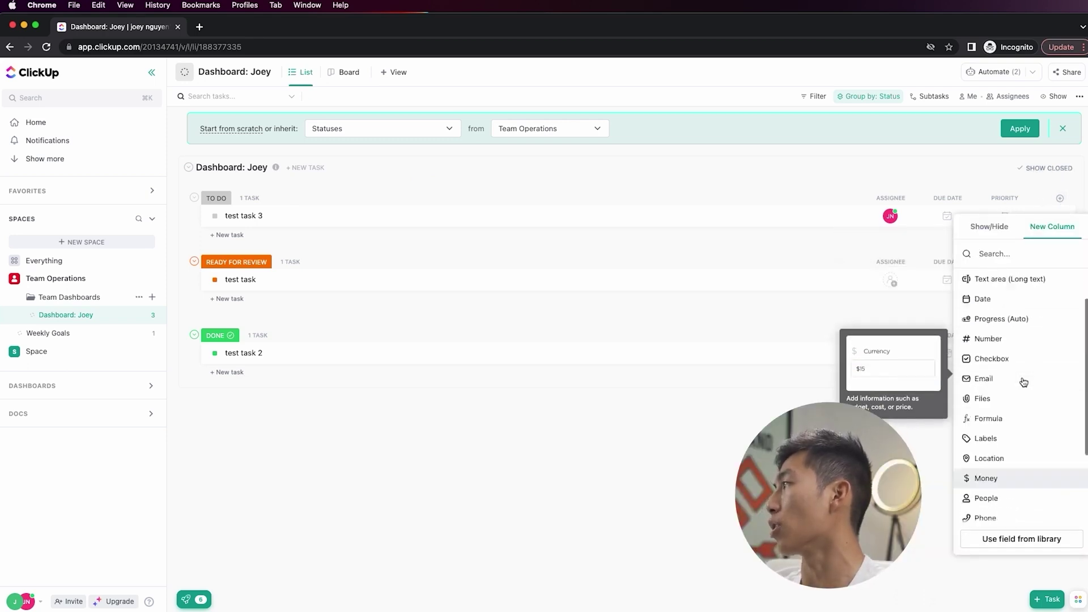
{"action": "left_click", "coordinate": [999, 235]}
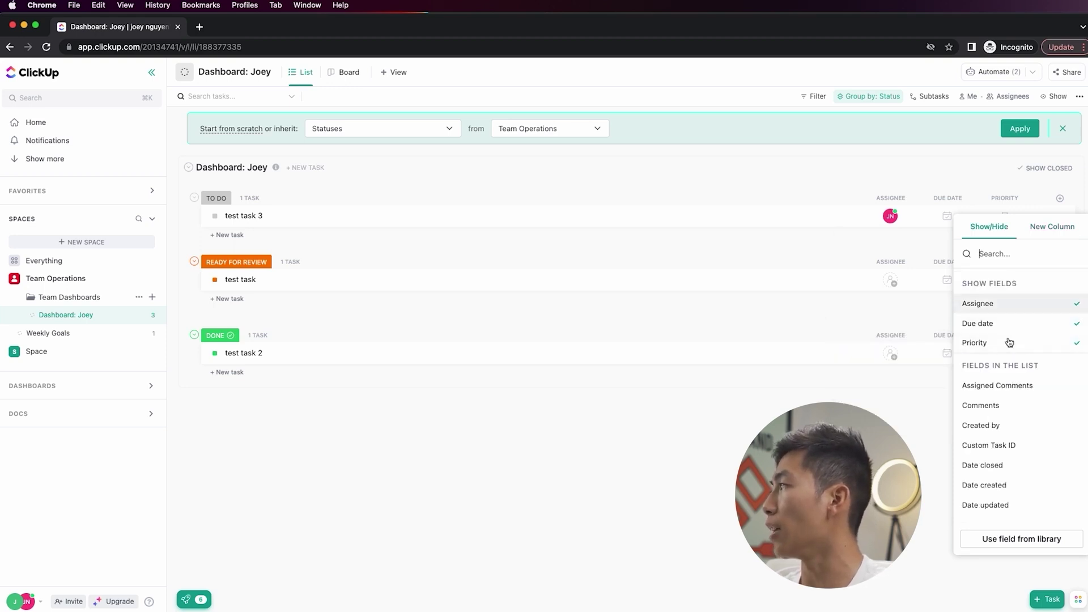
{"action": "left_click", "coordinate": [1009, 309]}
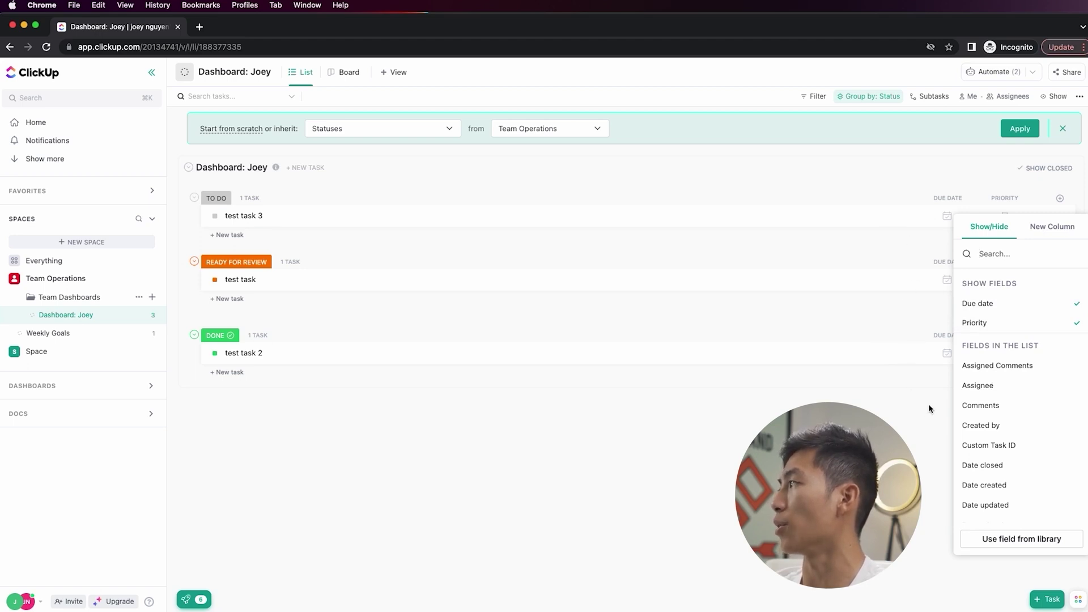
{"action": "left_click", "coordinate": [1008, 394]}
{"action": "scroll", "coordinate": [1009, 435], "scroll_direction": "down", "scroll_amount": 2}
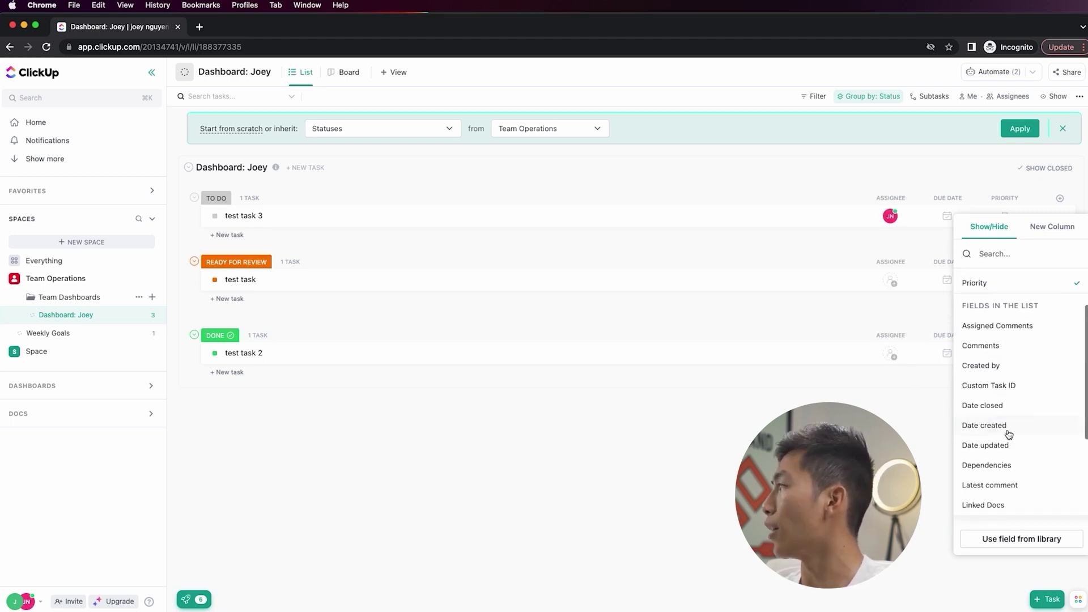
{"action": "scroll", "coordinate": [1008, 413], "scroll_direction": "down", "scroll_amount": 5}
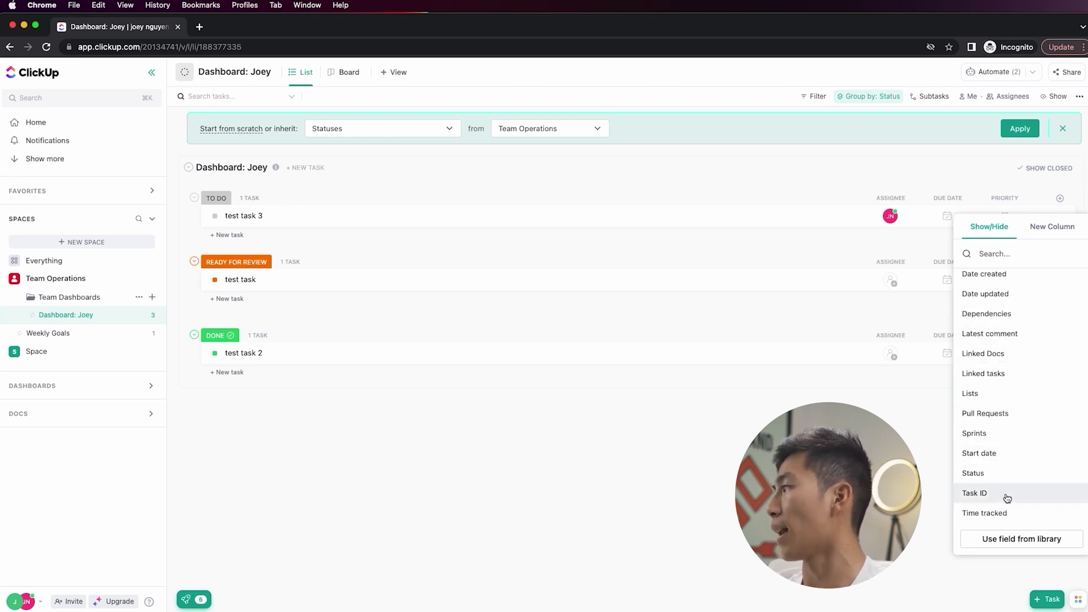
{"action": "scroll", "coordinate": [1025, 410], "scroll_direction": "up", "scroll_amount": 5}
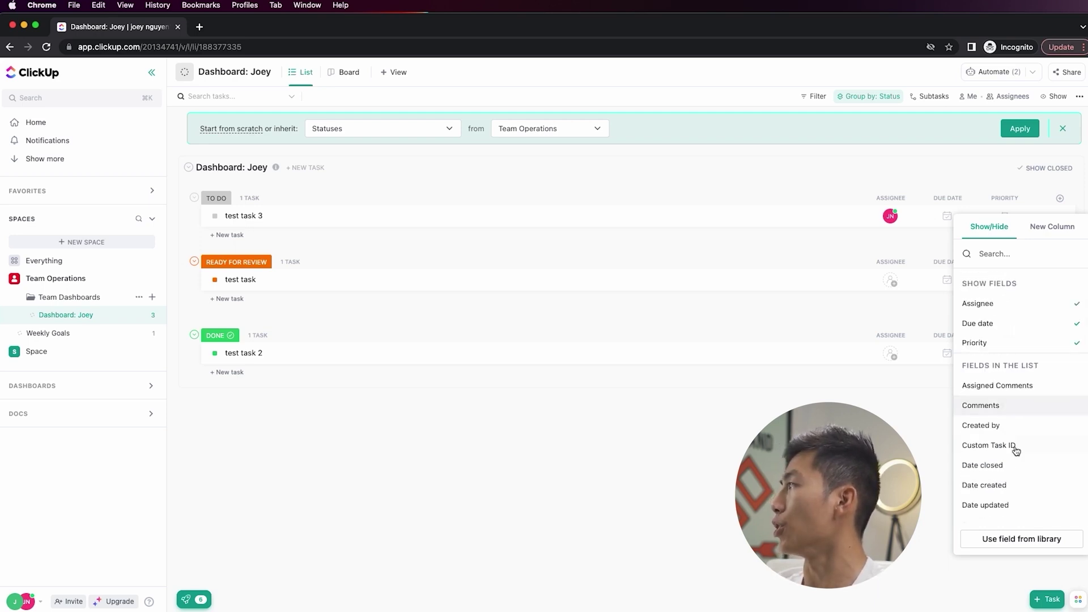
- Add a Money column named Budget
{"action": "left_click", "coordinate": [1053, 227]}
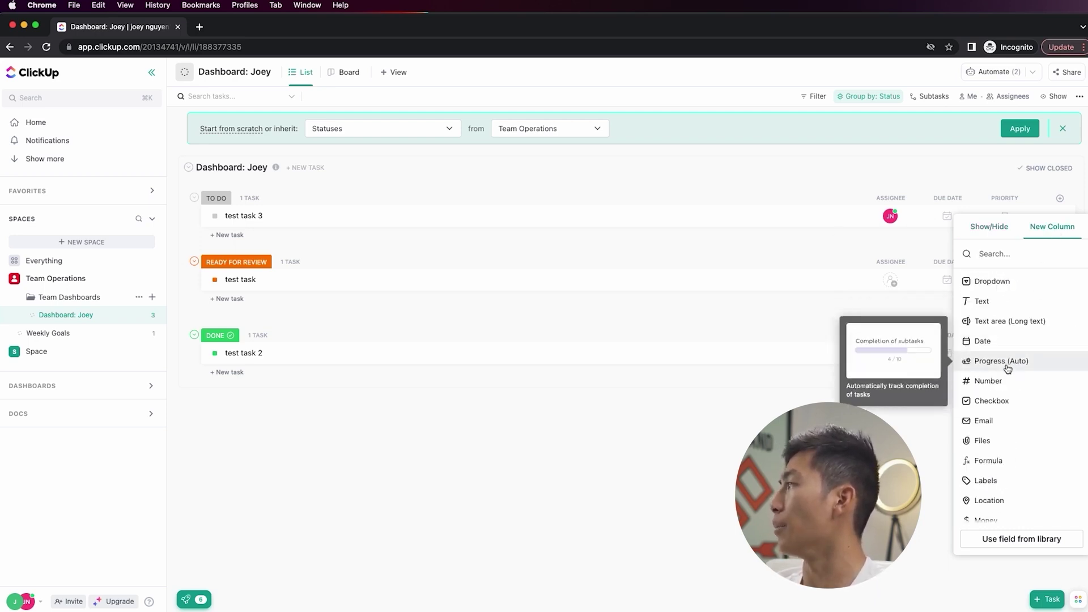
{"action": "scroll", "coordinate": [998, 431], "scroll_direction": "down", "scroll_amount": 2}
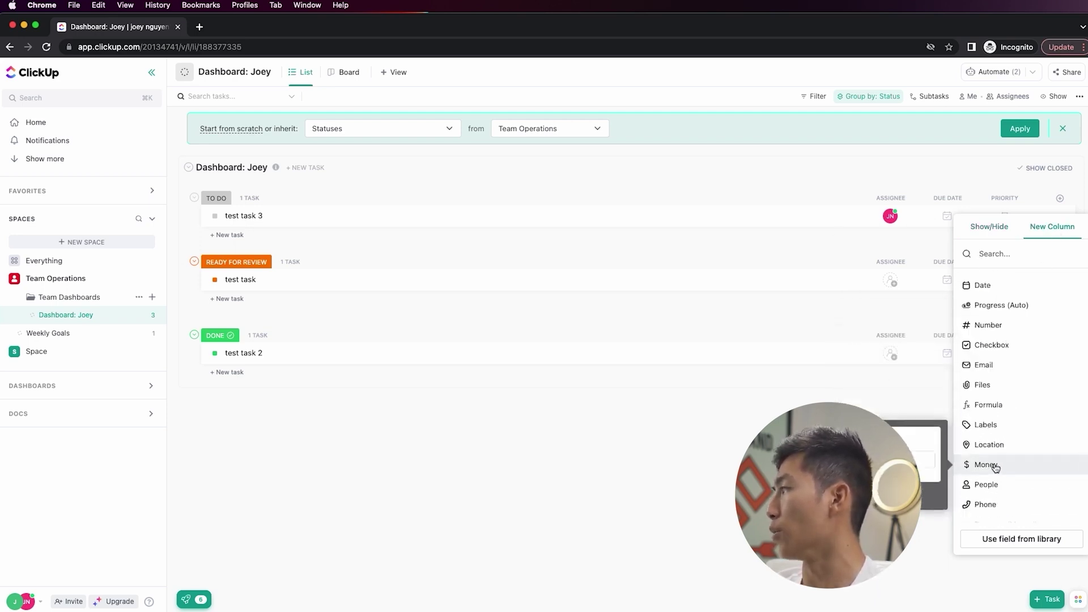
{"action": "left_click", "coordinate": [1013, 467]}
{"action": "type", "text": "Budget"}
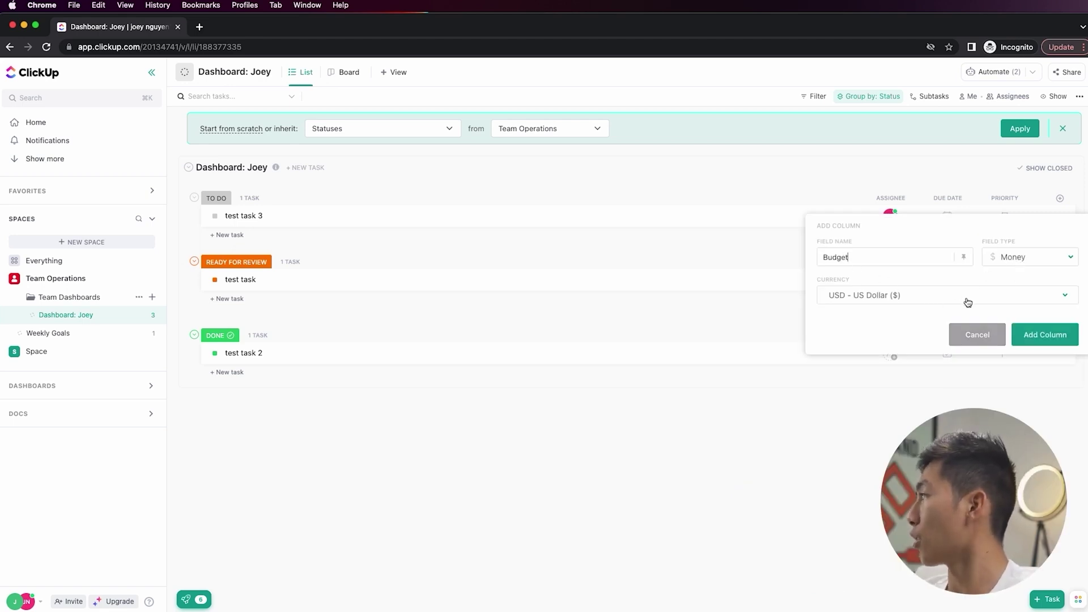
{"action": "left_click", "coordinate": [1043, 337]}
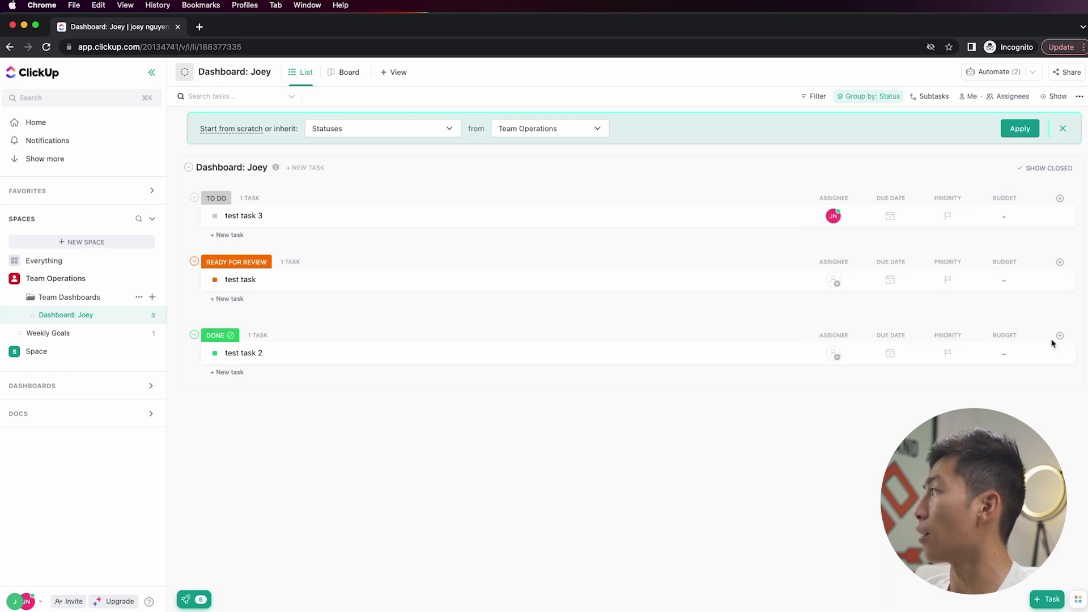
- Enter a $10 budget for 'test task 3'
{"action": "left_click", "coordinate": [999, 220]}
{"action": "type", "text": "10"}
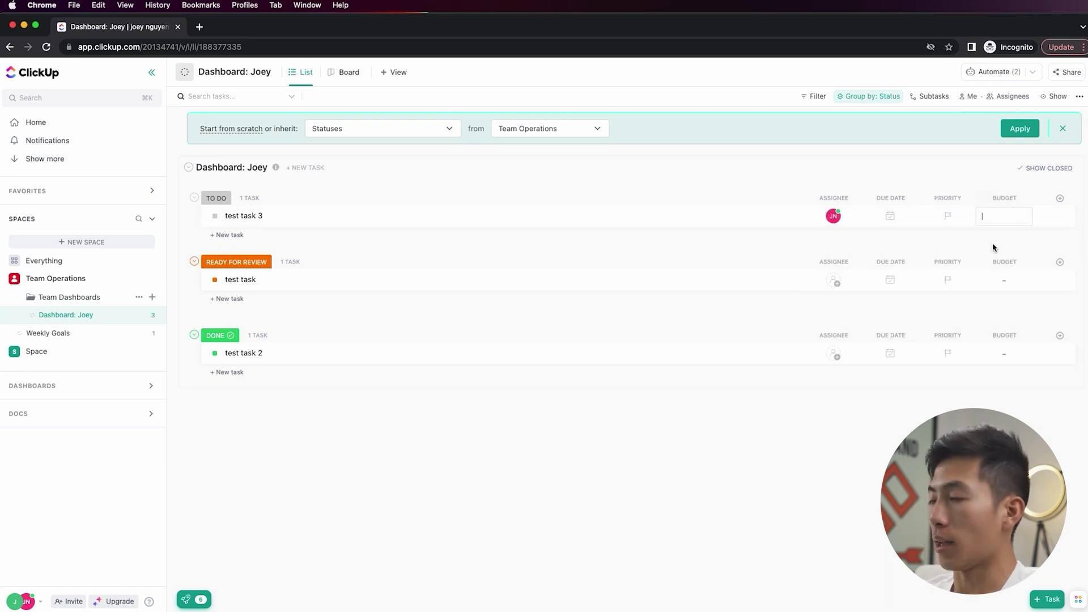
{"action": "key", "text": "Return"}
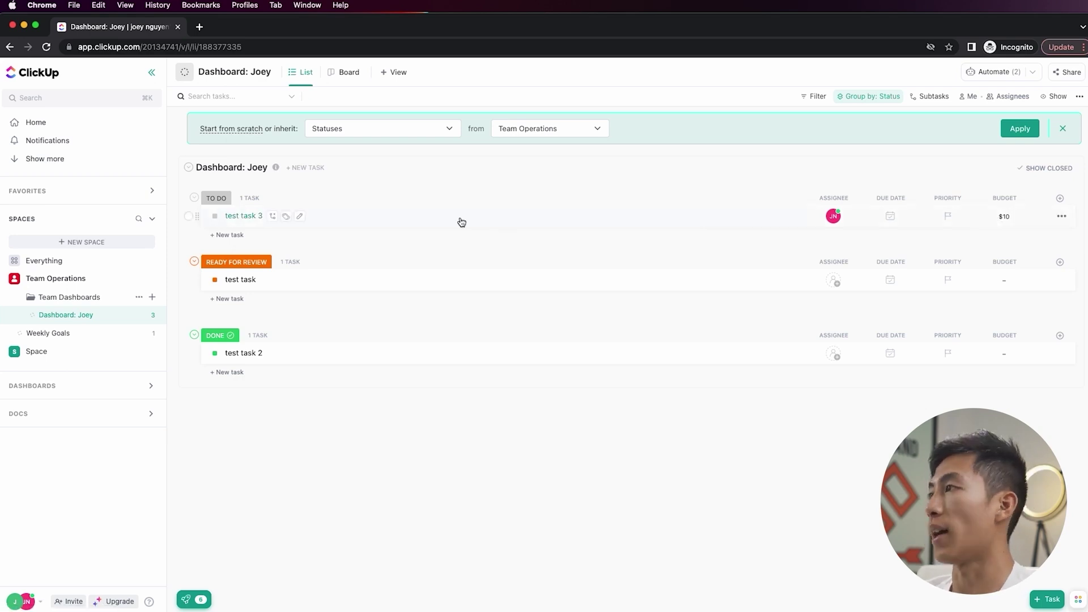
{"action": "left_click", "coordinate": [1060, 198]}
- Create an Invoice Status dropdown column with an orange Sent option and a green Paid option
{"action": "mouse_move", "coordinate": [1010, 421]}
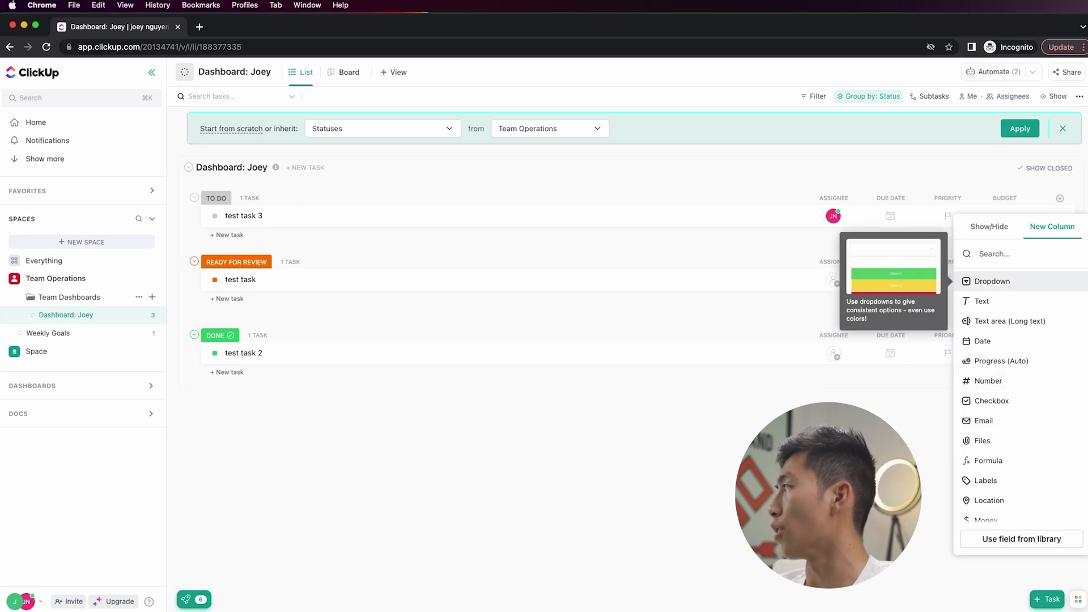
{"action": "left_click", "coordinate": [1010, 280]}
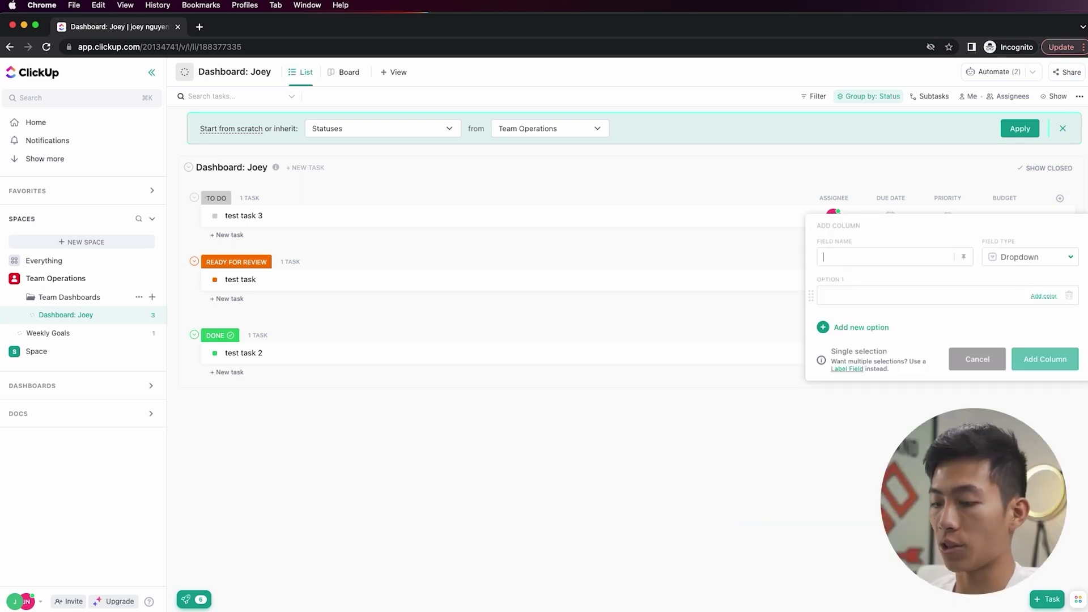
{"action": "type", "text": "Invoice Stat"}
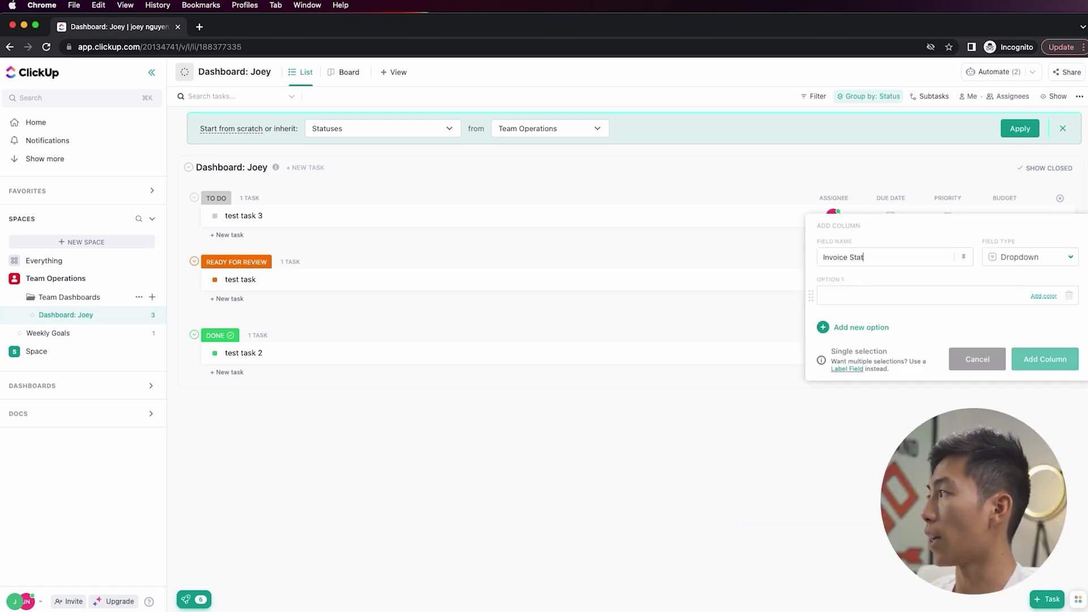
{"action": "type", "text": "us"}
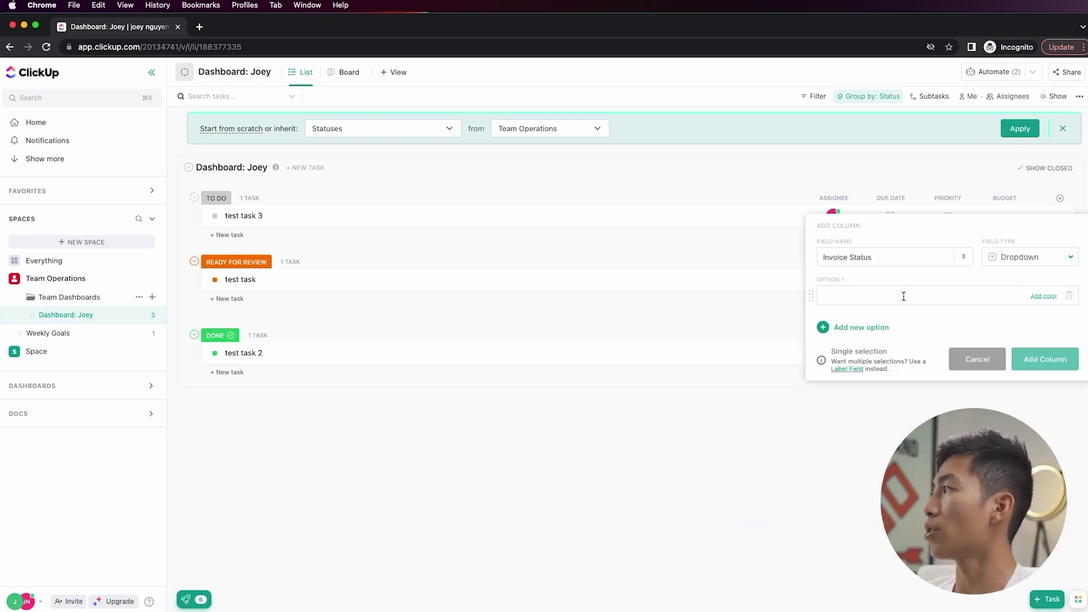
{"action": "left_click", "coordinate": [903, 297]}
{"action": "type", "text": "Sent"}
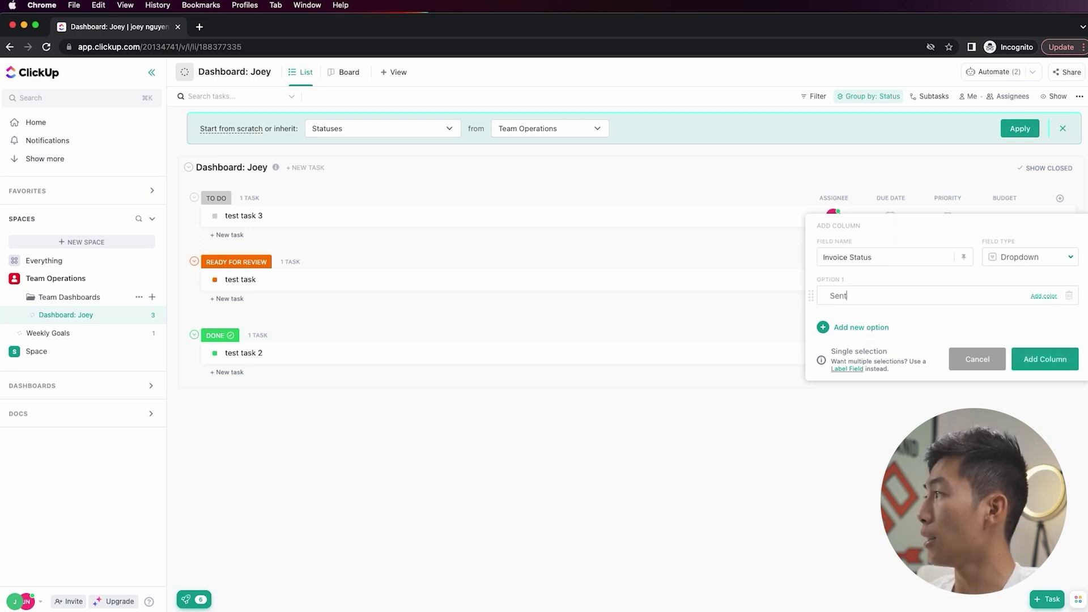
{"action": "left_click", "coordinate": [1044, 296]}
{"action": "left_click", "coordinate": [1017, 365]}
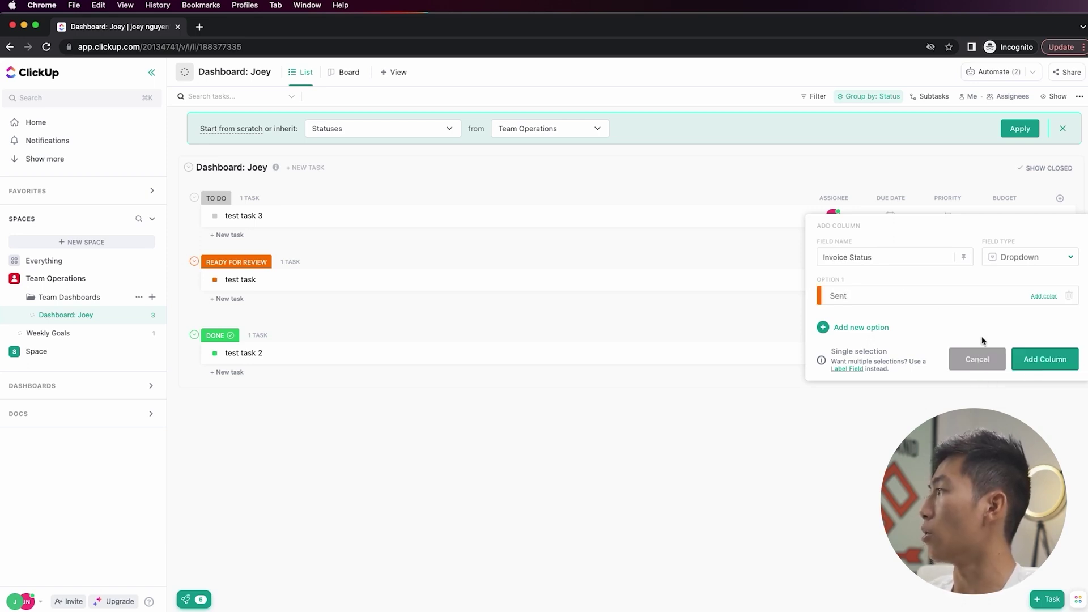
{"action": "left_click", "coordinate": [868, 327]}
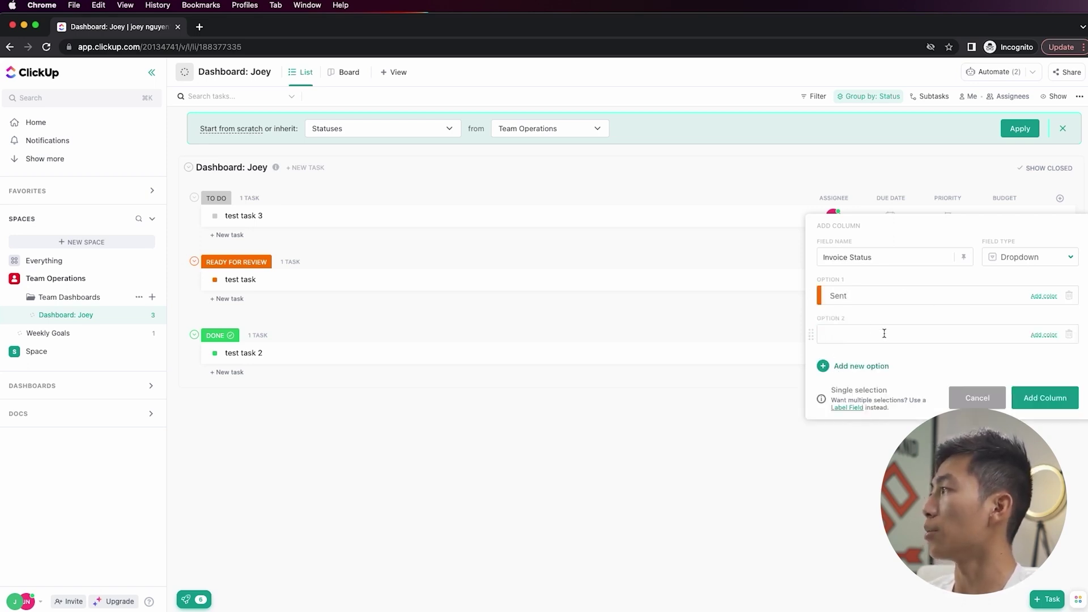
{"action": "type", "text": "Paid"}
{"action": "left_click", "coordinate": [1044, 335]}
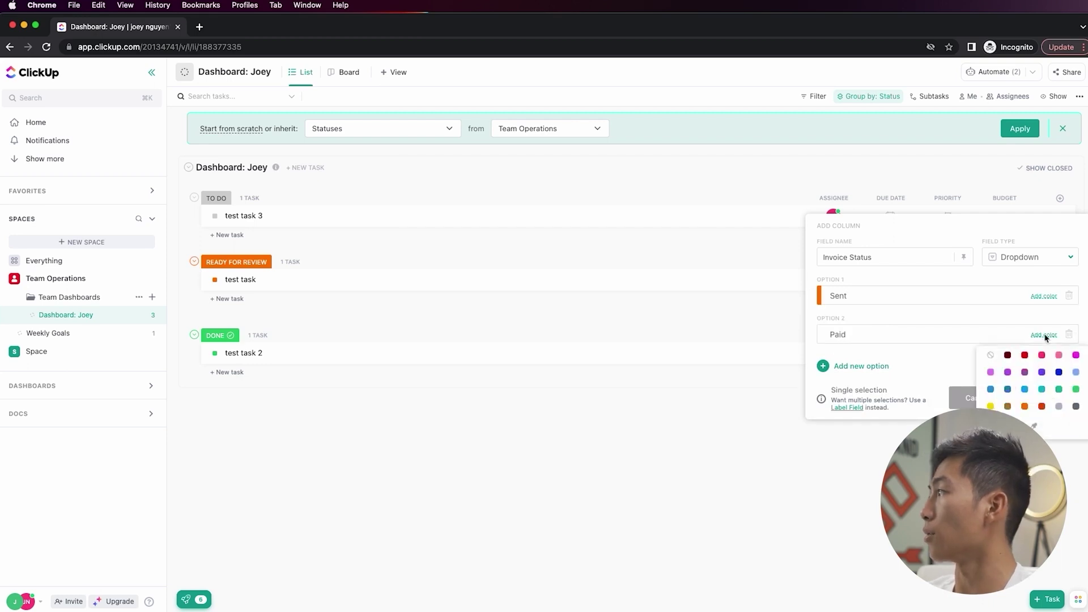
{"action": "left_click", "coordinate": [1060, 389]}
{"action": "left_click", "coordinate": [1045, 397]}
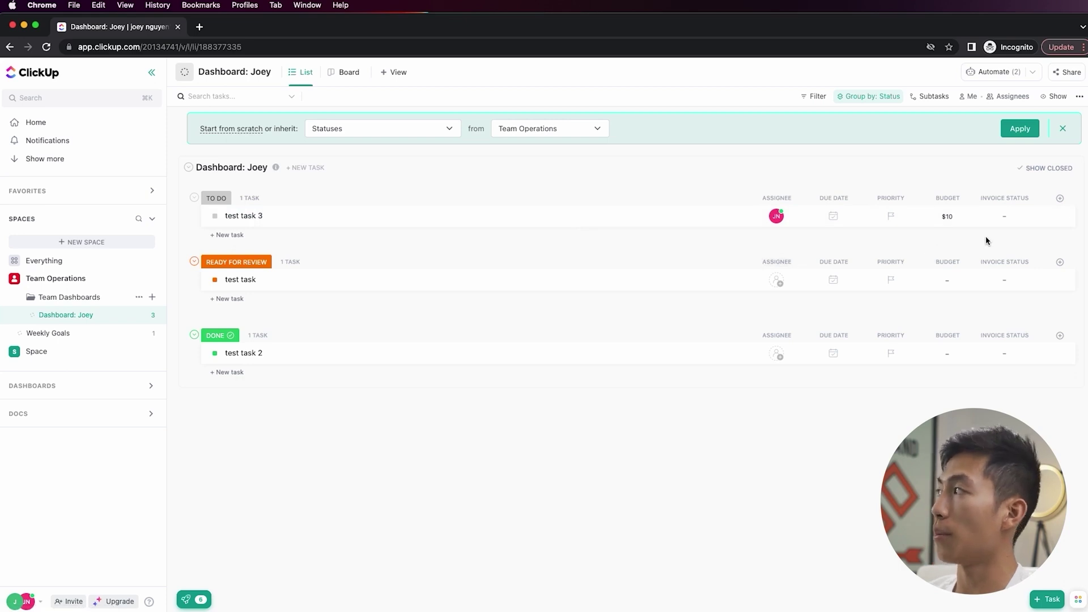
- Set 'test task 3' invoice status to Sent, then change it to Paid
{"action": "left_click", "coordinate": [1010, 221]}
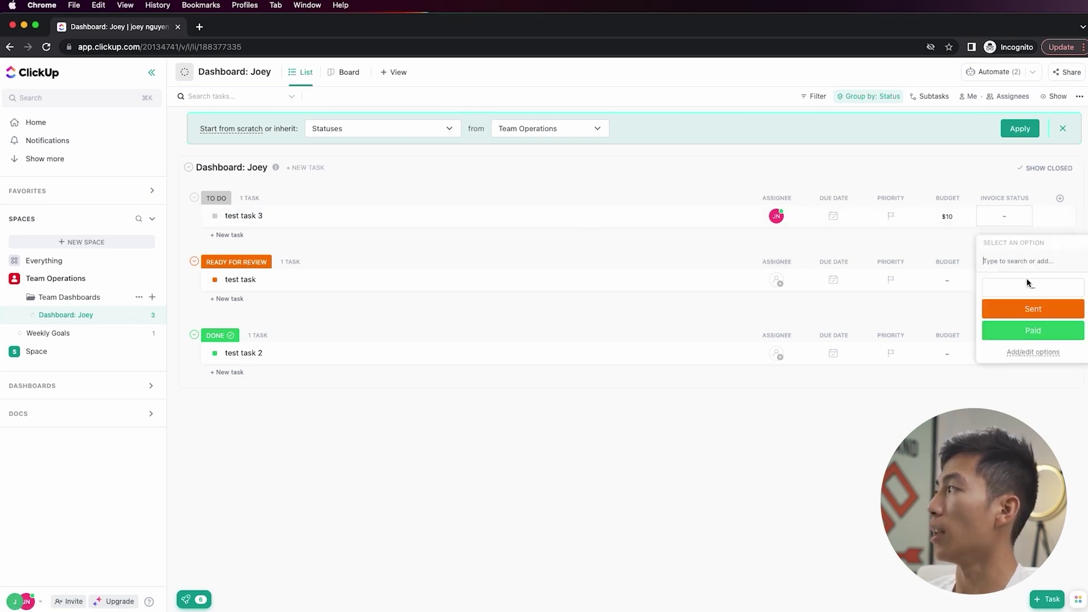
{"action": "left_click", "coordinate": [1039, 315]}
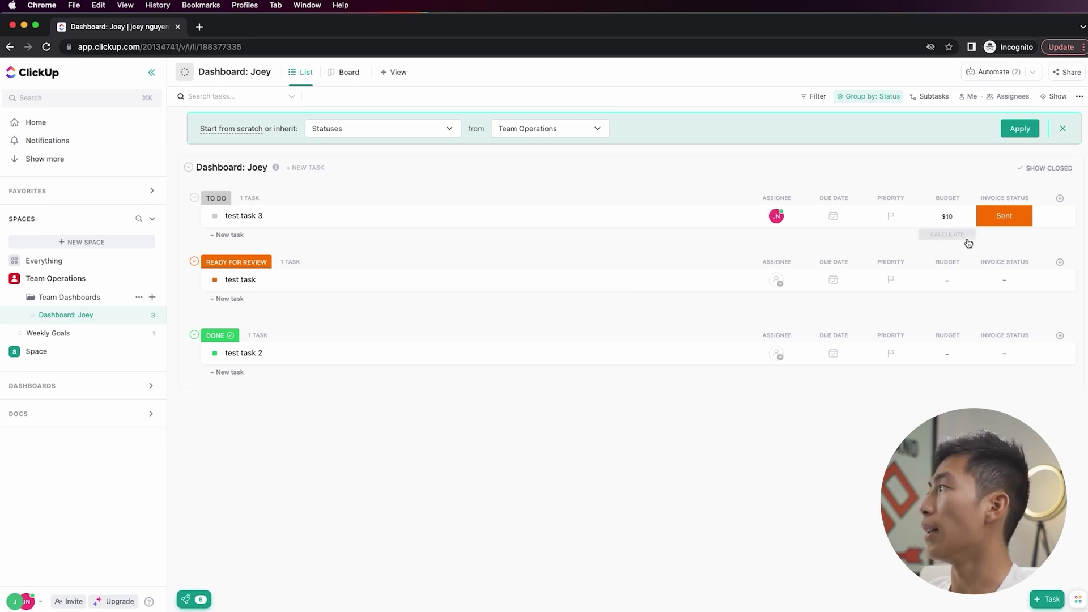
{"action": "left_click", "coordinate": [1012, 218]}
{"action": "left_click", "coordinate": [1039, 332]}
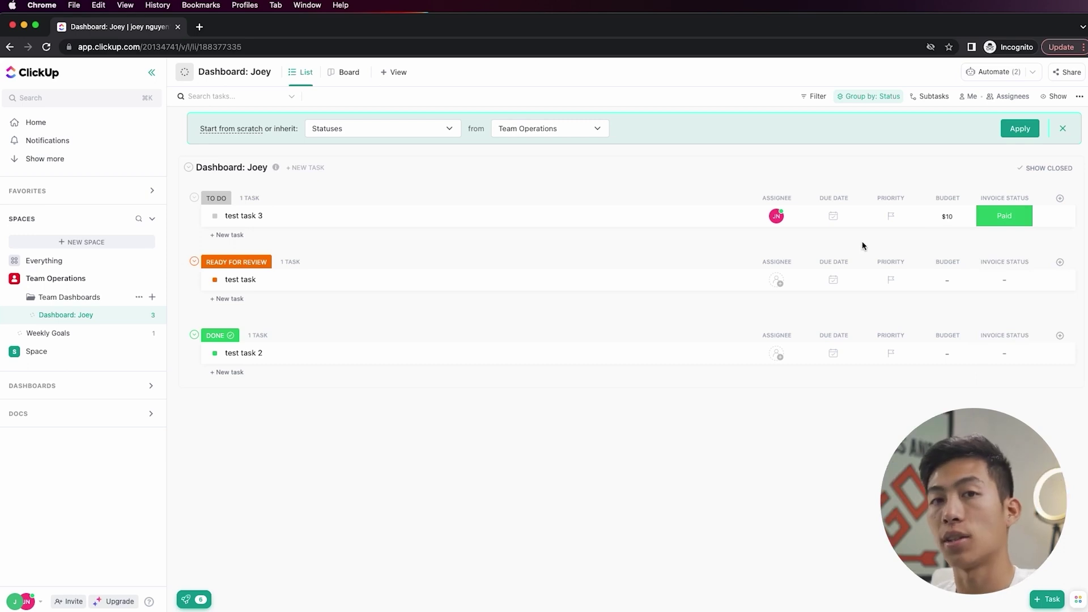
- Add a Text column named Notes
{"action": "left_click", "coordinate": [1060, 198]}
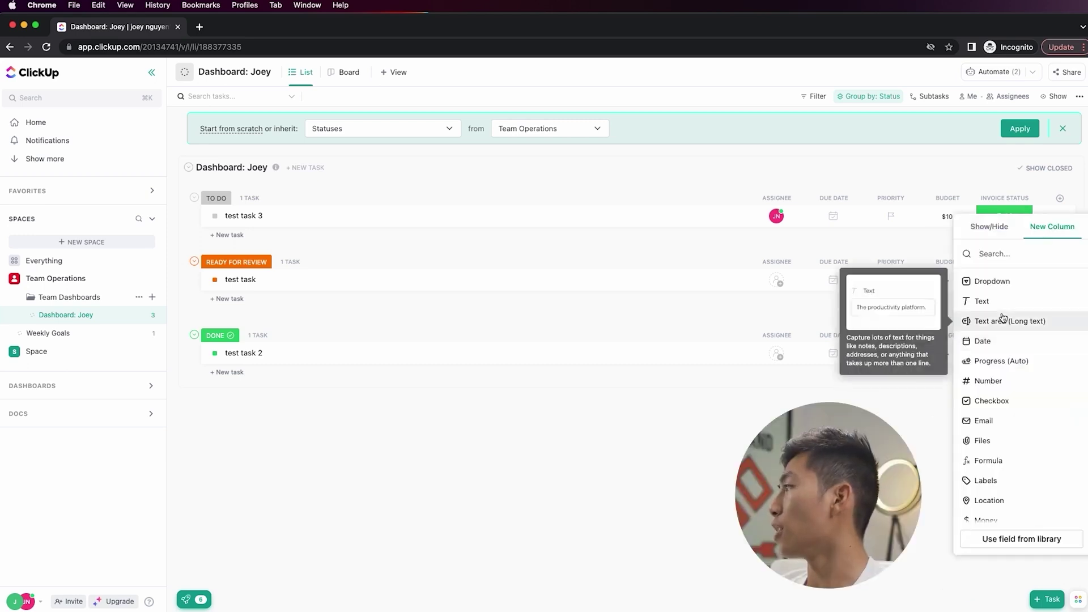
{"action": "scroll", "coordinate": [1038, 426], "scroll_direction": "down", "scroll_amount": 5}
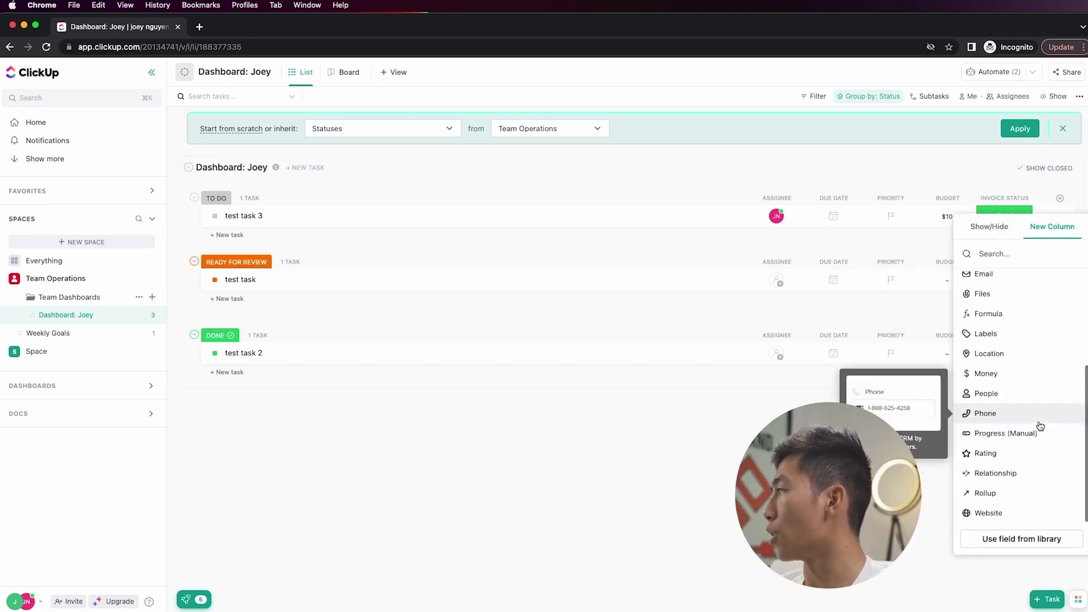
{"action": "scroll", "coordinate": [1033, 489], "scroll_direction": "up", "scroll_amount": 5}
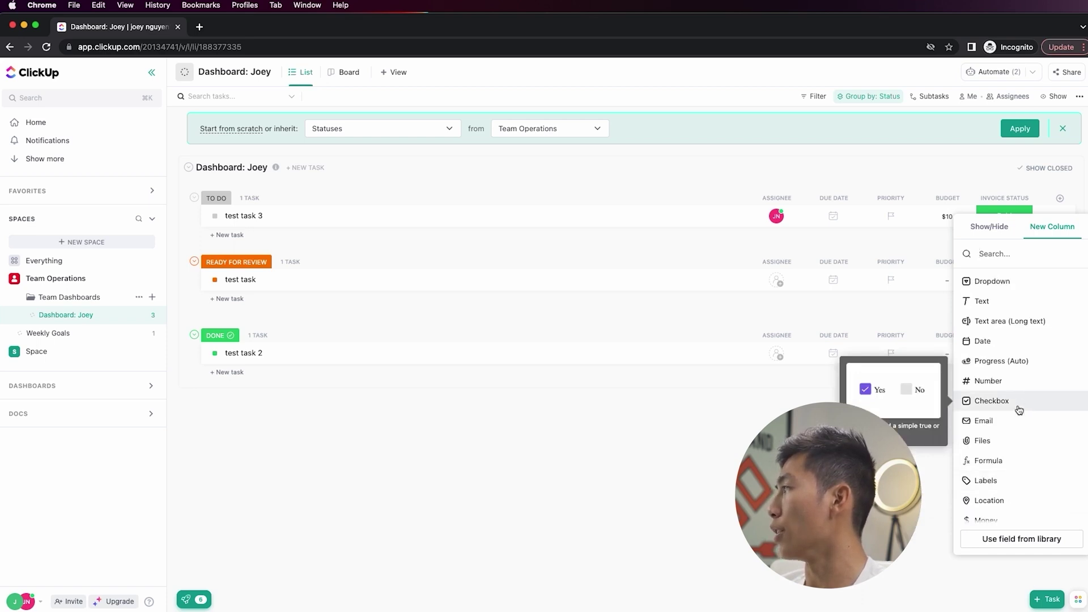
{"action": "left_click", "coordinate": [1002, 301]}
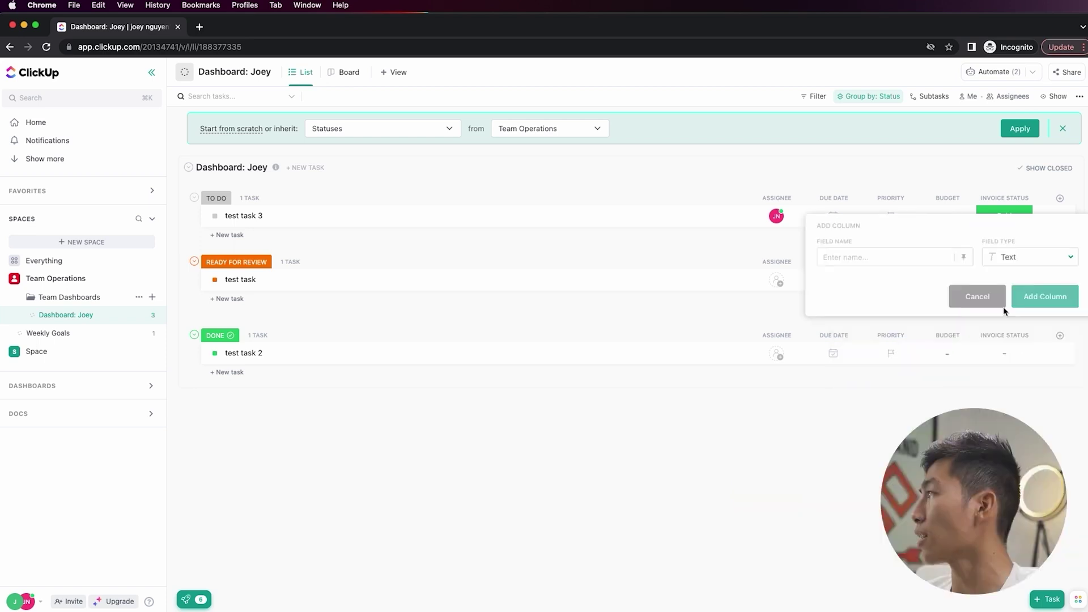
{"action": "type", "text": "Notes"}
{"action": "left_click", "coordinate": [1045, 296]}
- Enter the note 'this task is asldfjasldfj' for 'test task 3'
{"action": "left_click", "coordinate": [1006, 217]}
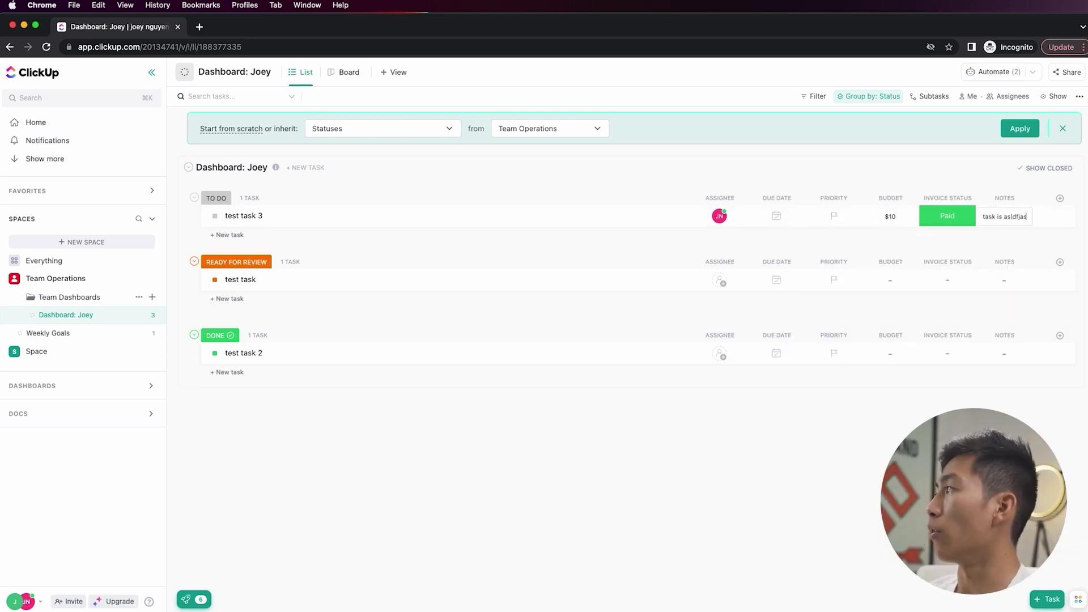
{"action": "type", "text": "this task is asldfjasldfj"}
{"action": "key", "text": "Return"}
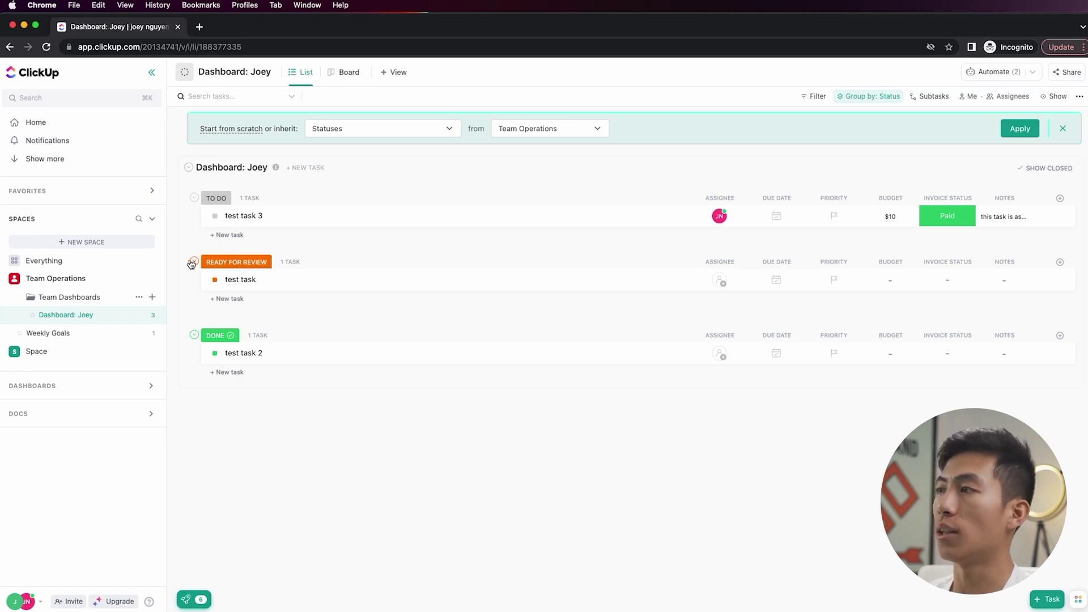
- Create a list named 'Dashboard: Joey's Clone' in Team Dashboards, then reopen Dashboard: Joey
{"action": "left_click", "coordinate": [152, 297]}
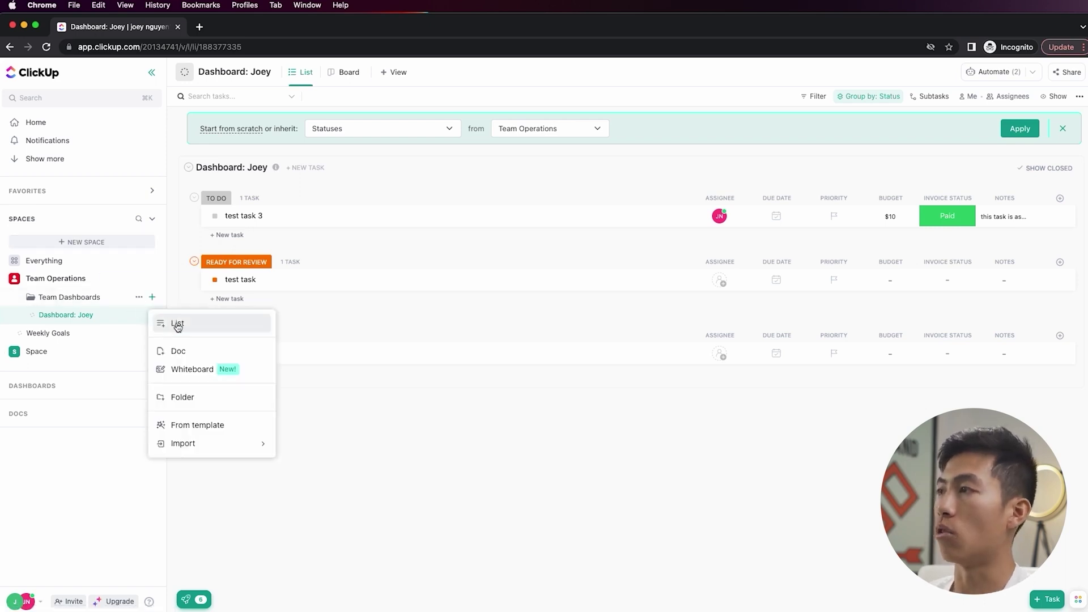
{"action": "left_click", "coordinate": [176, 323]}
{"action": "type", "text": "Dashboard: Joey's Clone"}
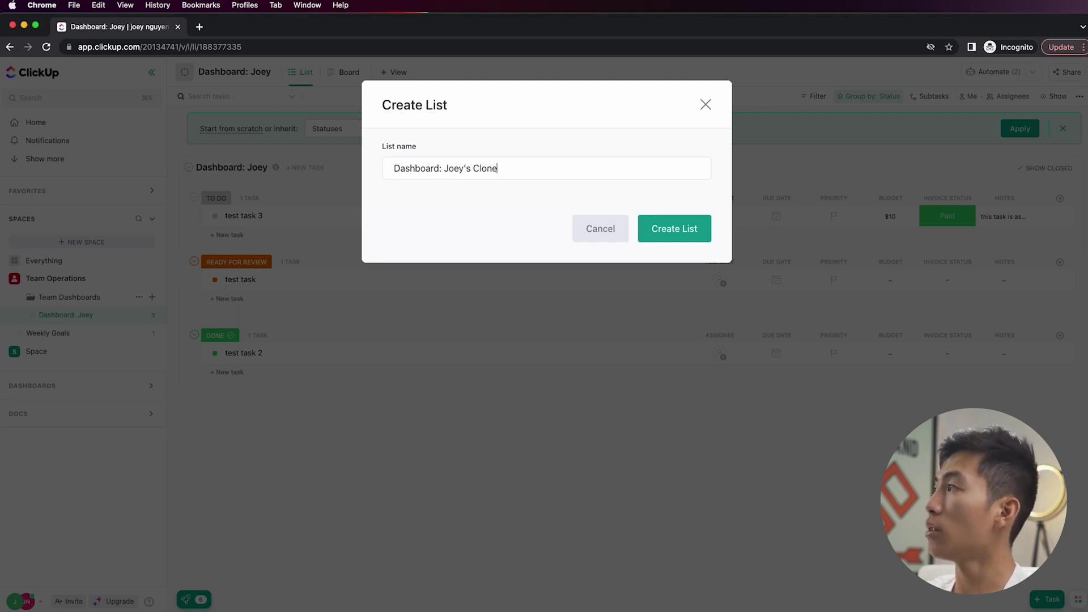
{"action": "left_click", "coordinate": [644, 238]}
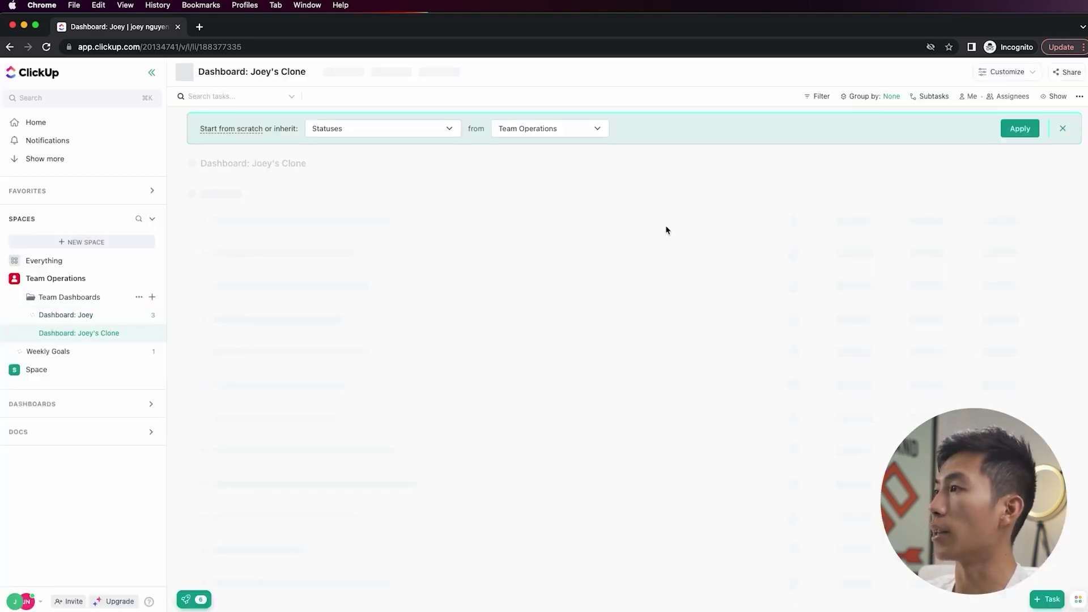
{"action": "left_click", "coordinate": [92, 316]}
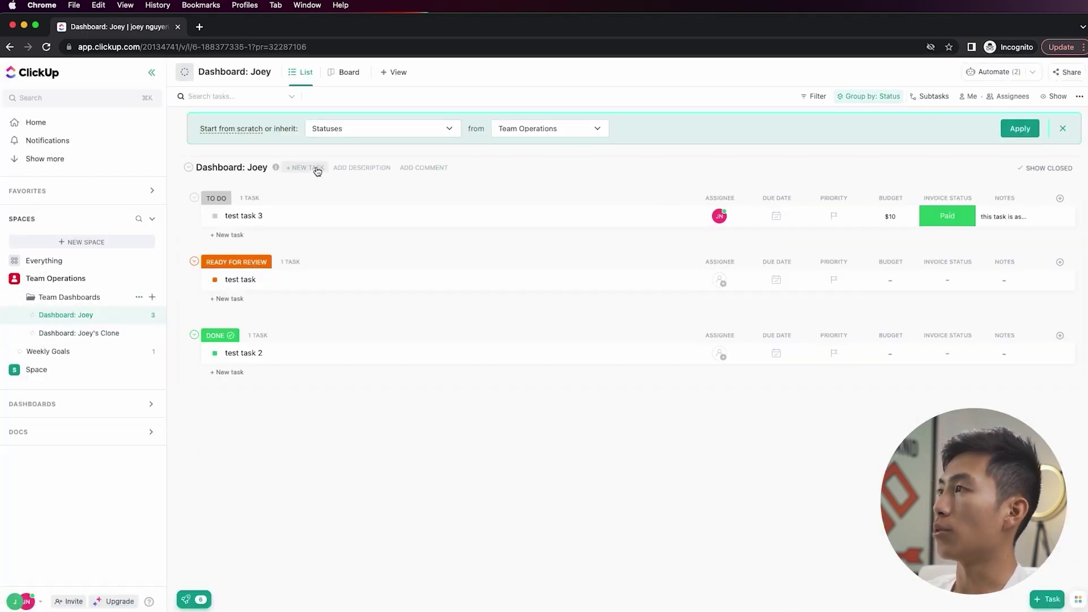
- Start a new automation triggered when status changes from TO DO to READY FOR REVIEW
{"action": "left_click", "coordinate": [980, 72]}
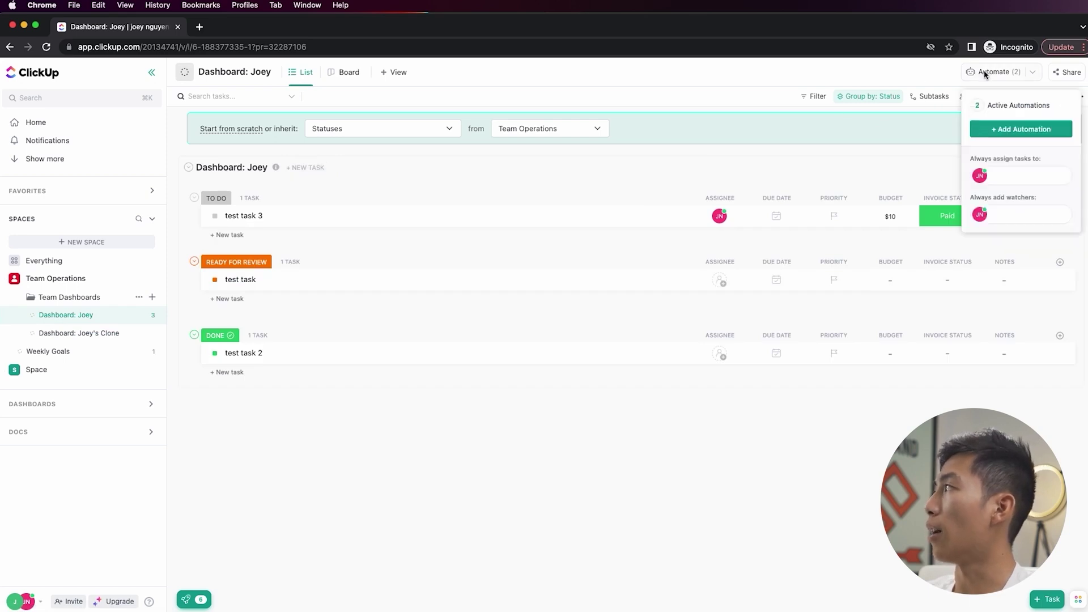
{"action": "left_click", "coordinate": [1014, 134]}
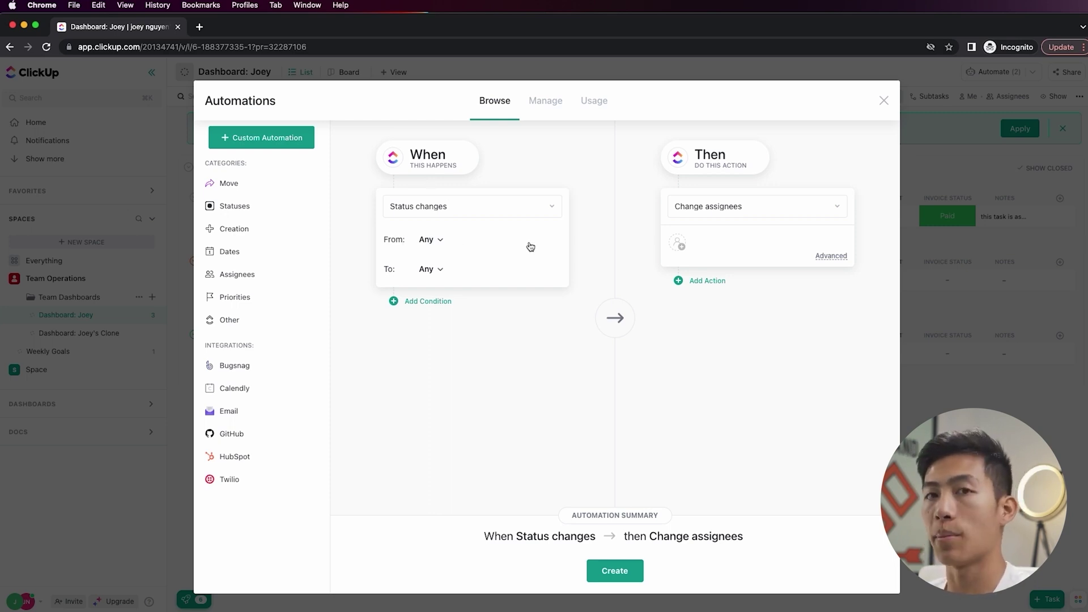
{"action": "left_click", "coordinate": [428, 241]}
{"action": "left_click", "coordinate": [428, 310]}
{"action": "left_click", "coordinate": [441, 269]}
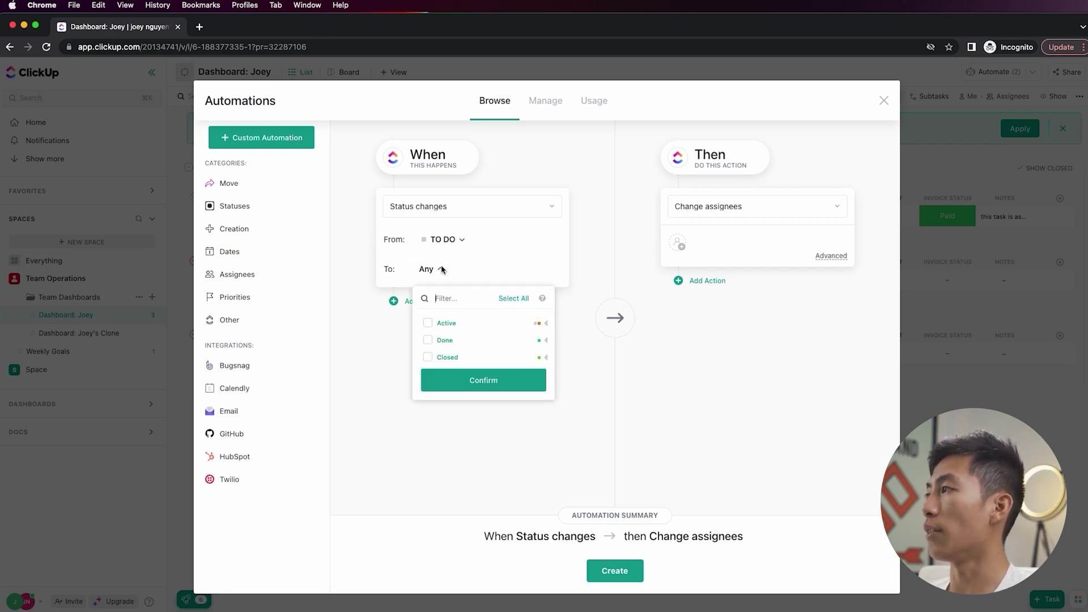
{"action": "left_click", "coordinate": [548, 325]}
{"action": "left_click", "coordinate": [429, 359]}
{"action": "left_click", "coordinate": [617, 390]}
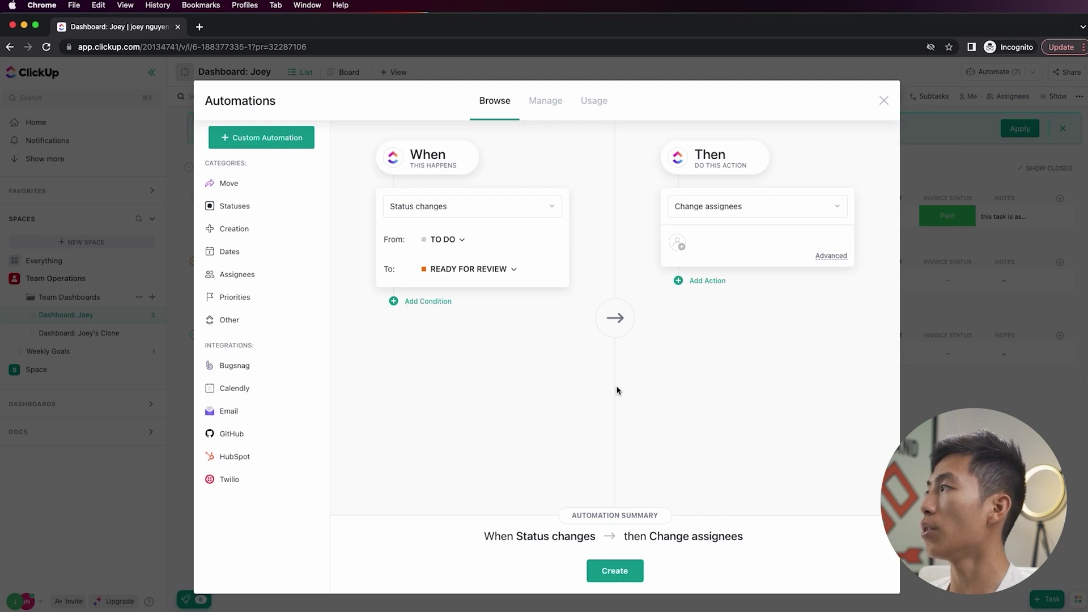
{"action": "left_click", "coordinate": [678, 244]}
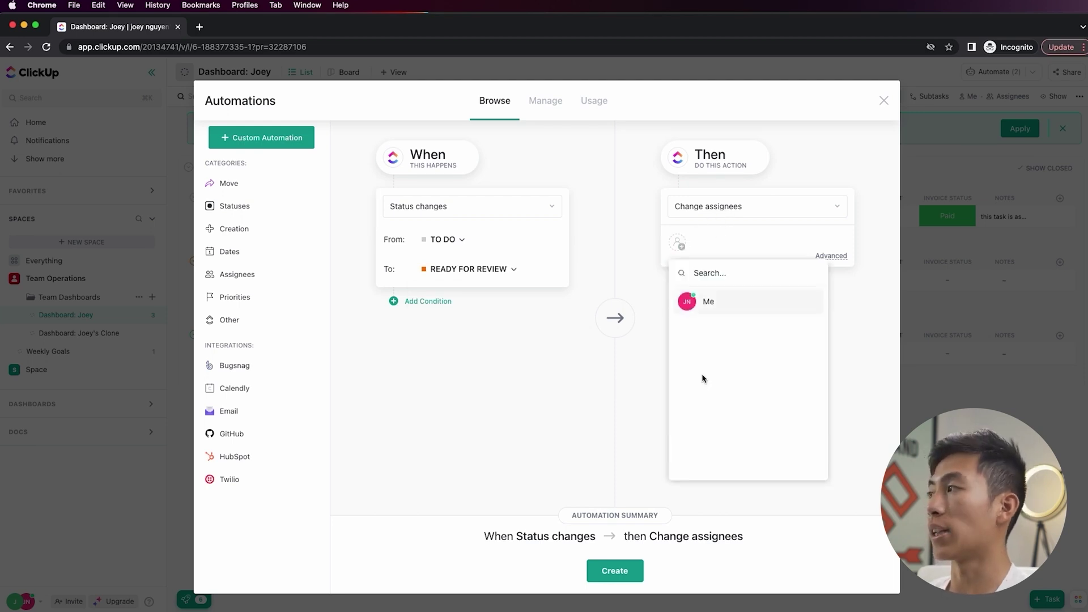
{"action": "left_click", "coordinate": [738, 213]}
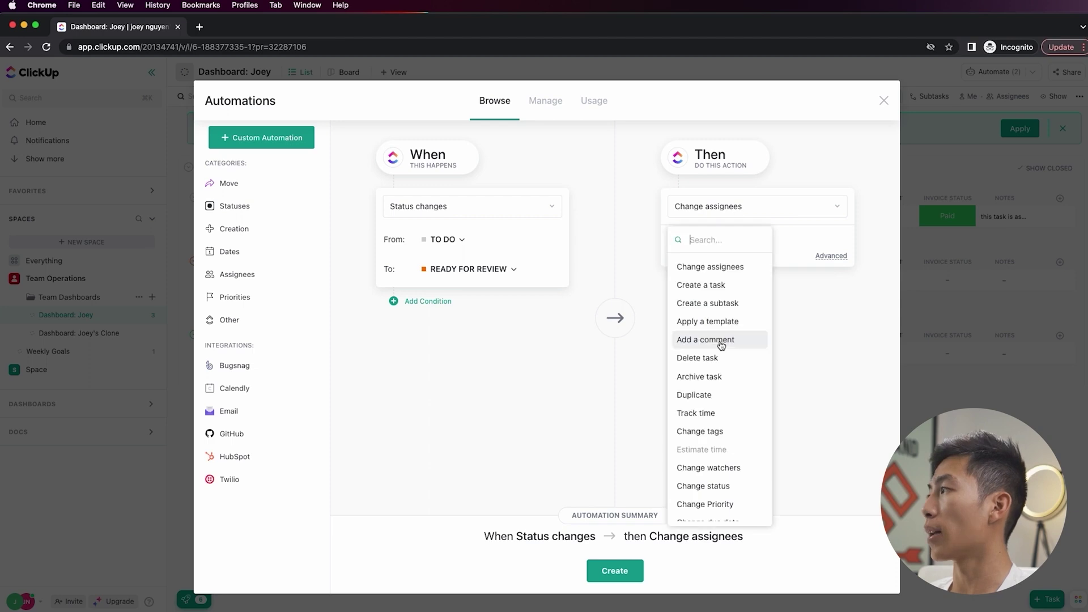
{"action": "left_click", "coordinate": [717, 340]}
{"action": "left_click", "coordinate": [727, 242]}
{"action": "type", "text": "@"}
{"action": "left_click", "coordinate": [731, 282]}
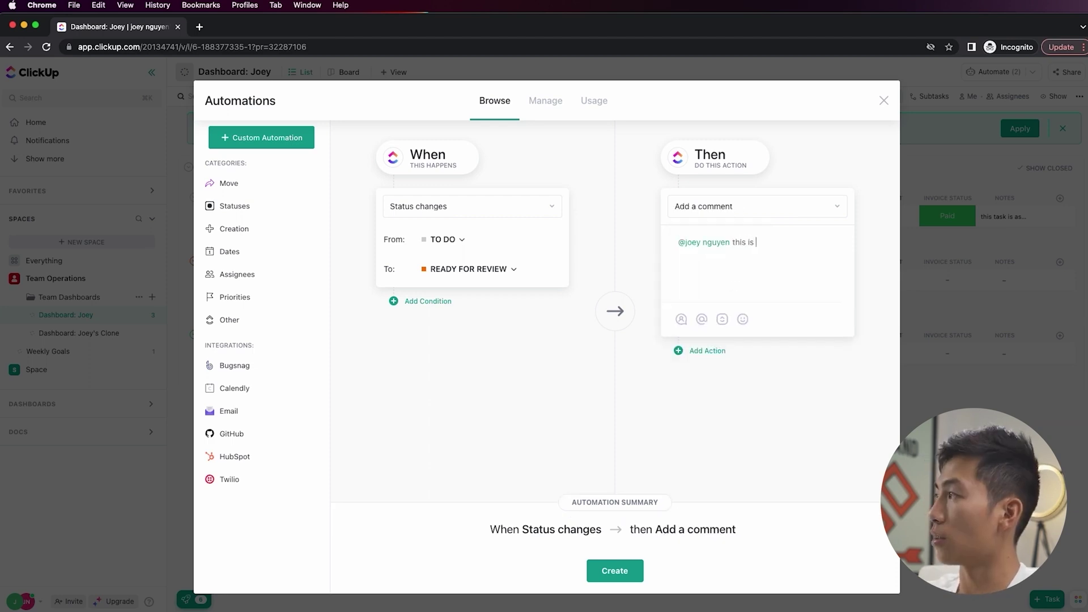
{"action": "type", "text": "this is ready for review!"}
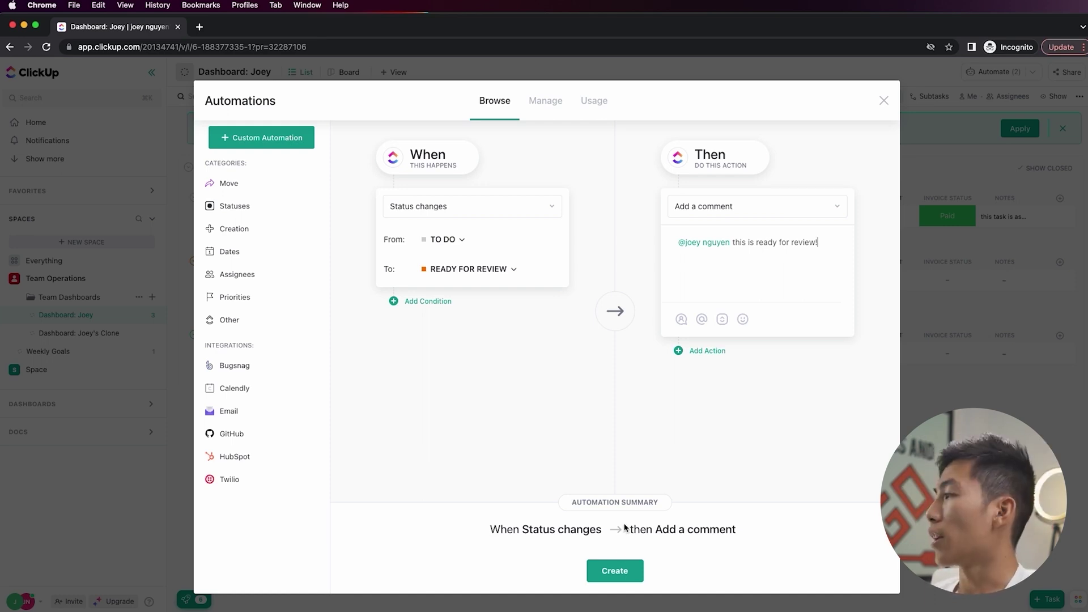
{"action": "left_click", "coordinate": [615, 571]}
- Move 'test task 3' to READY FOR REVIEW and check the ClickBot comment in the task and Notifications
{"action": "left_click", "coordinate": [886, 101]}
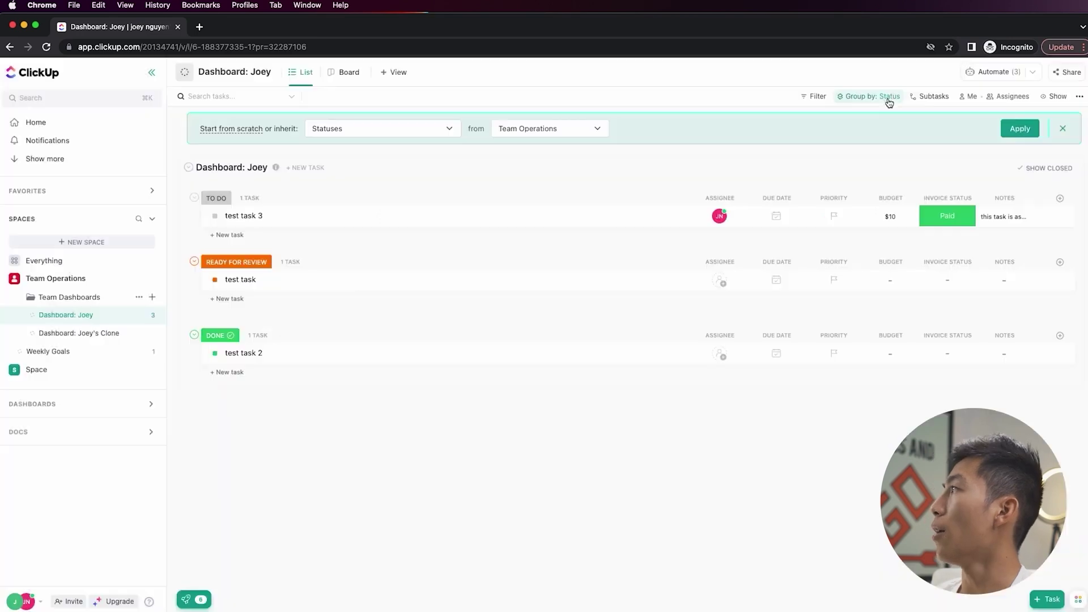
{"action": "left_click", "coordinate": [215, 216]}
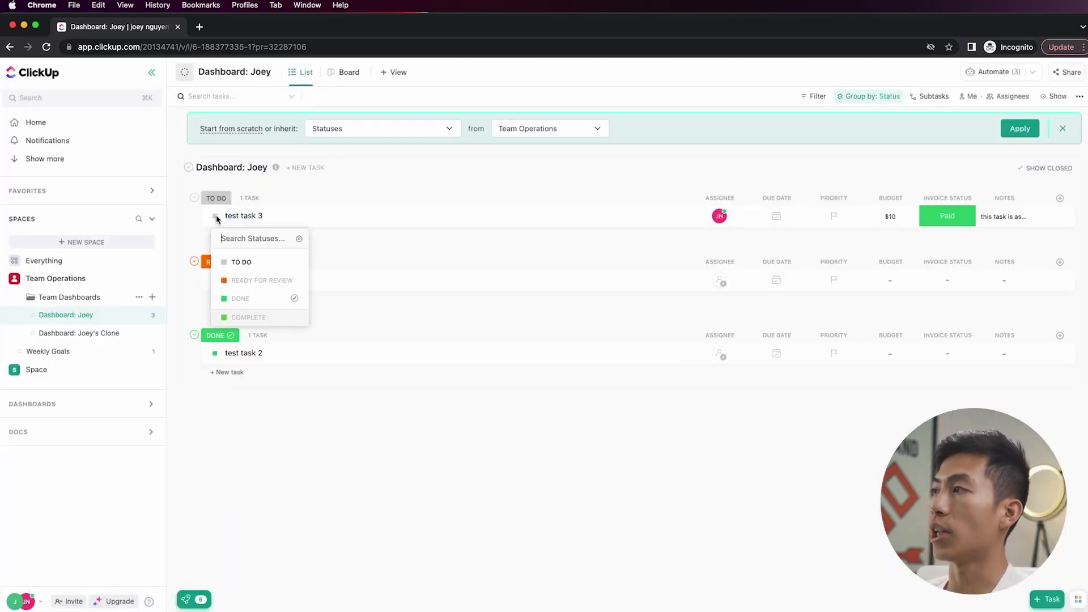
{"action": "left_click", "coordinate": [255, 280]}
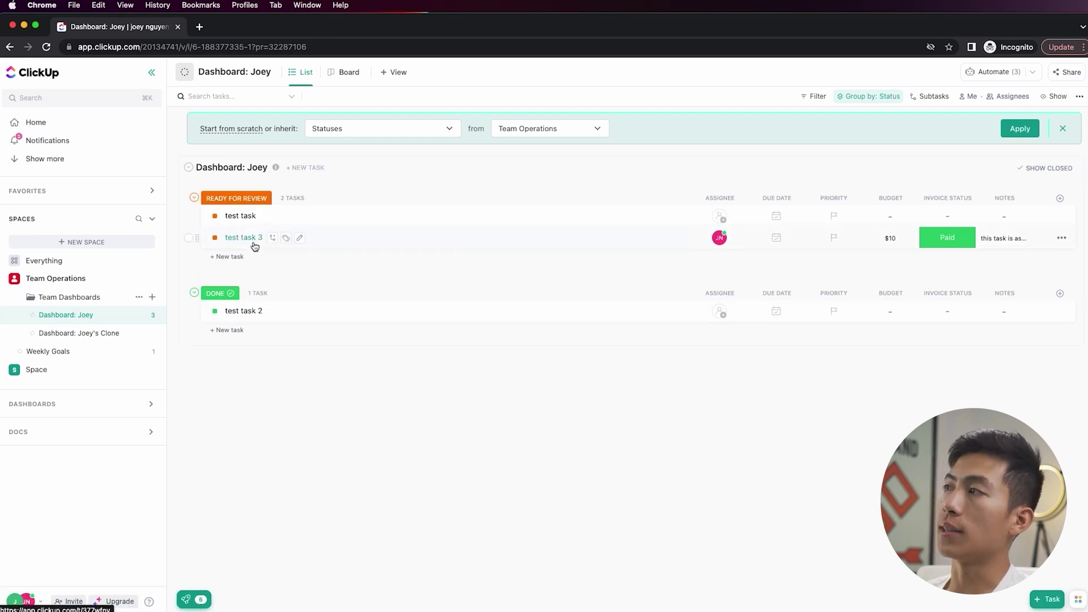
{"action": "left_click", "coordinate": [244, 238]}
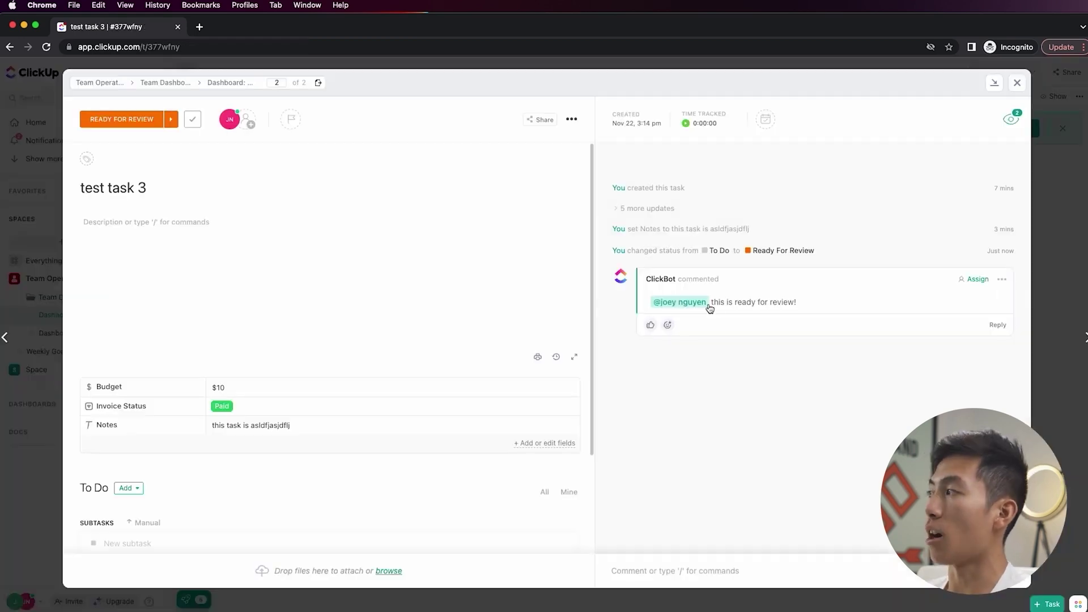
{"action": "left_click", "coordinate": [45, 140]}
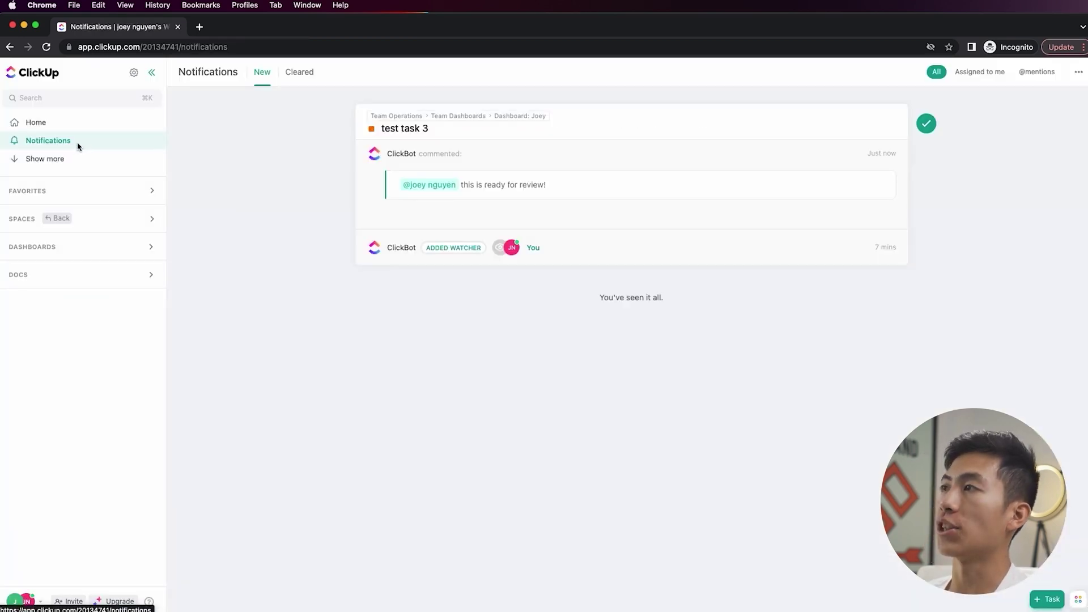